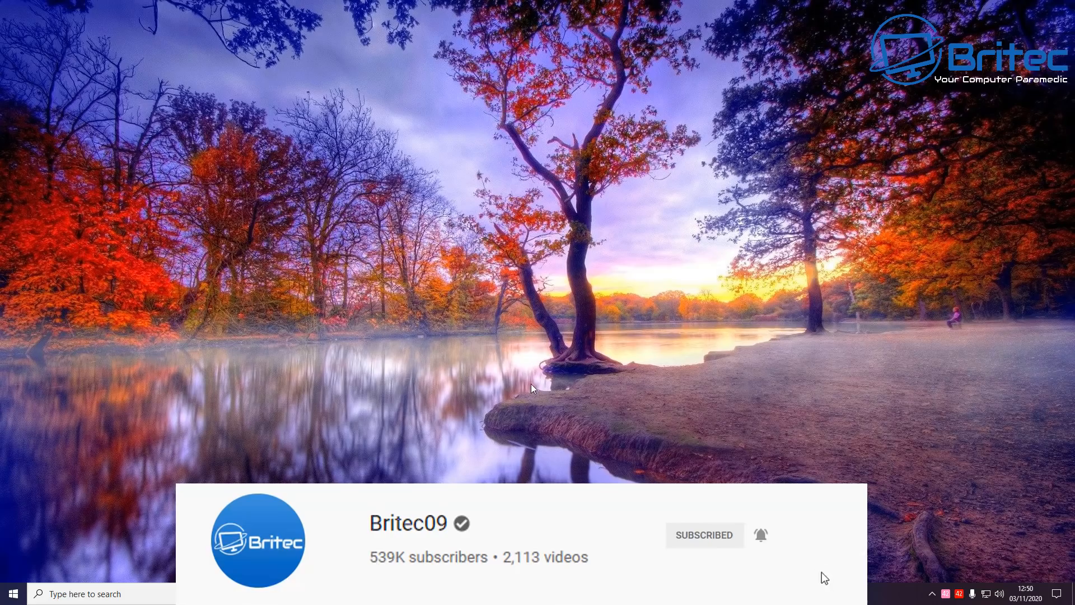
Launch Task Manager from the taskbar and show the Realtek Ethernet adapter's Performance graph
right_click(546, 593)
click(572, 541)
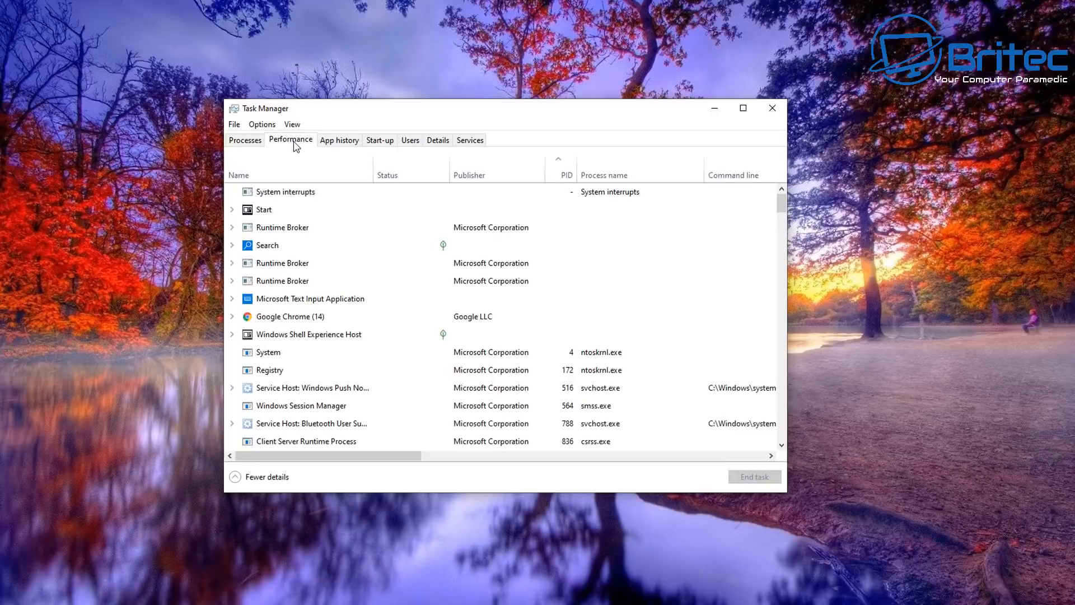
click(290, 141)
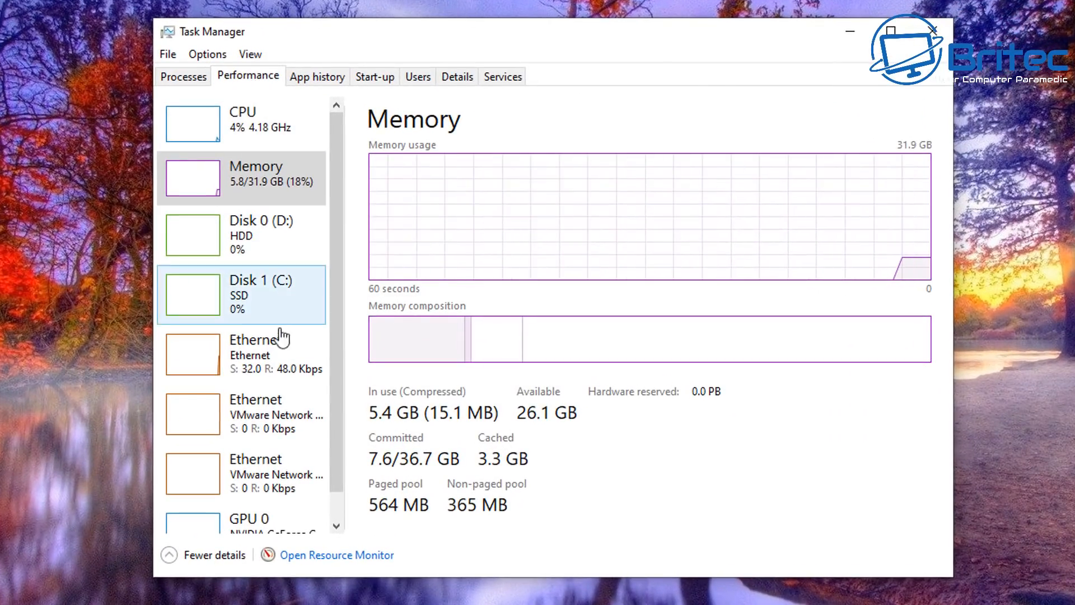
click(243, 411)
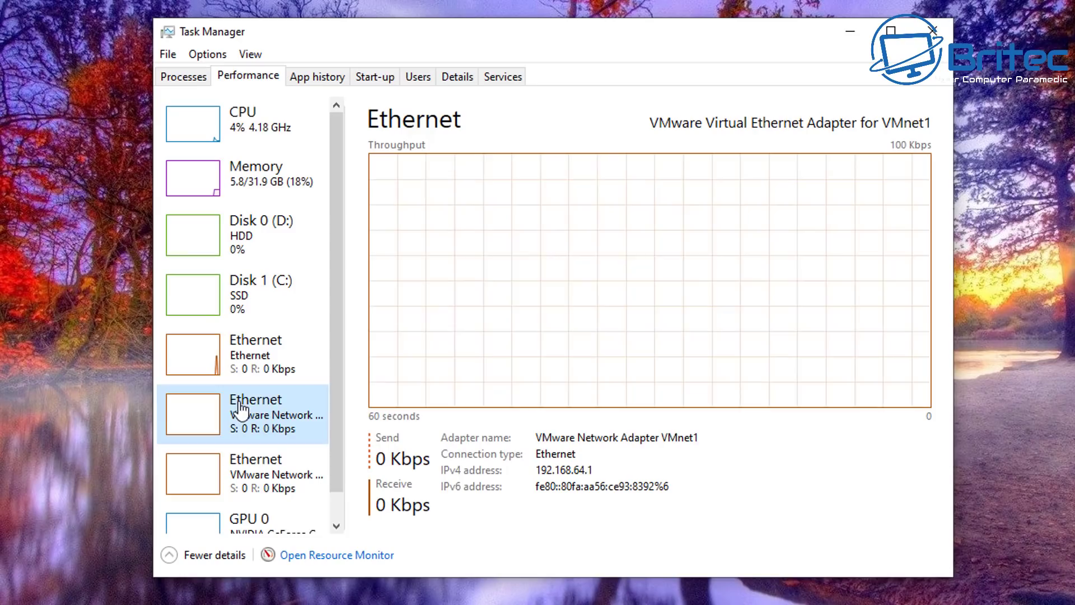
click(228, 370)
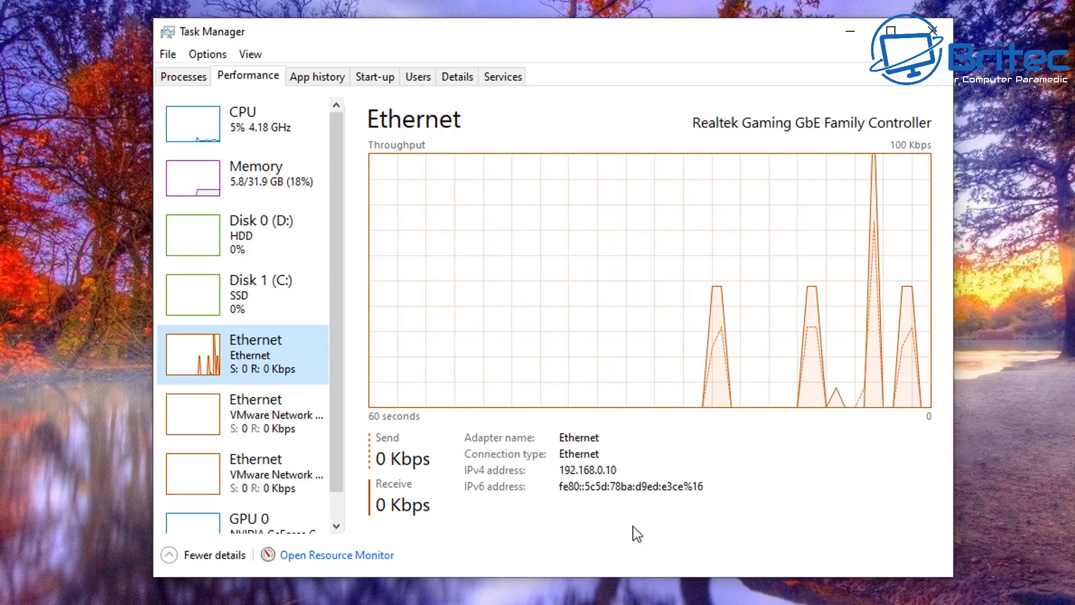
Switch the Ethernet pane to Graph summary view, reposition it, then restore the full Task Manager view
right_click(409, 463)
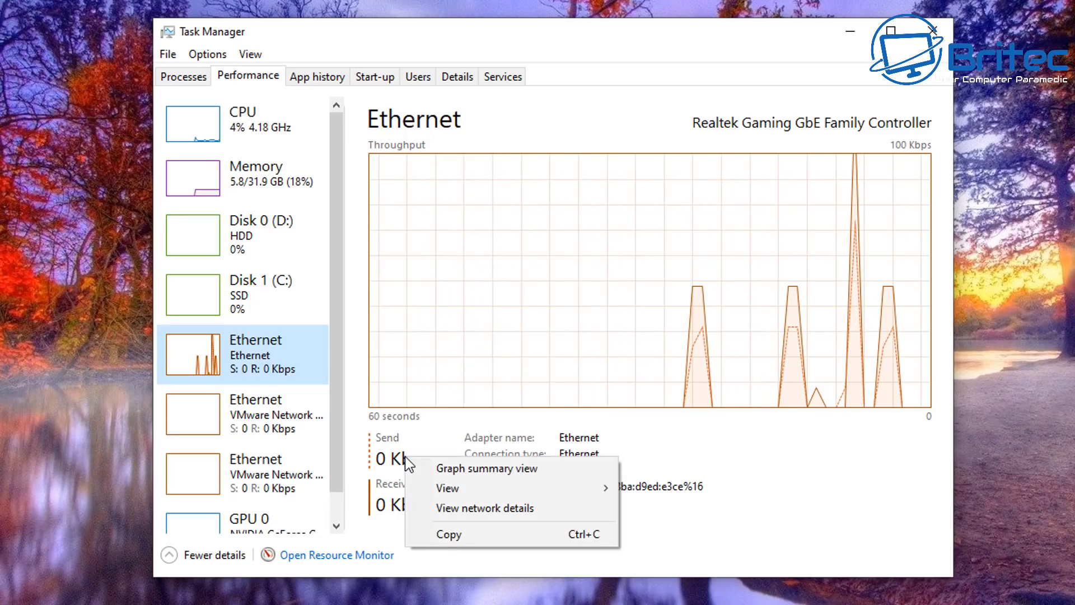
click(492, 465)
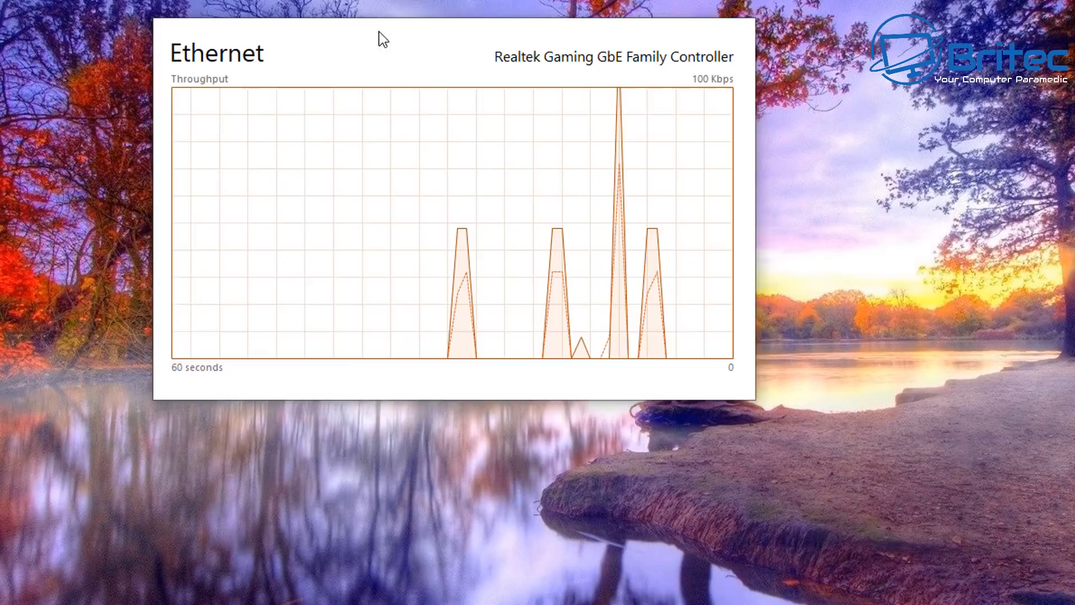
drag(377, 38, 634, 236)
right_click(635, 236)
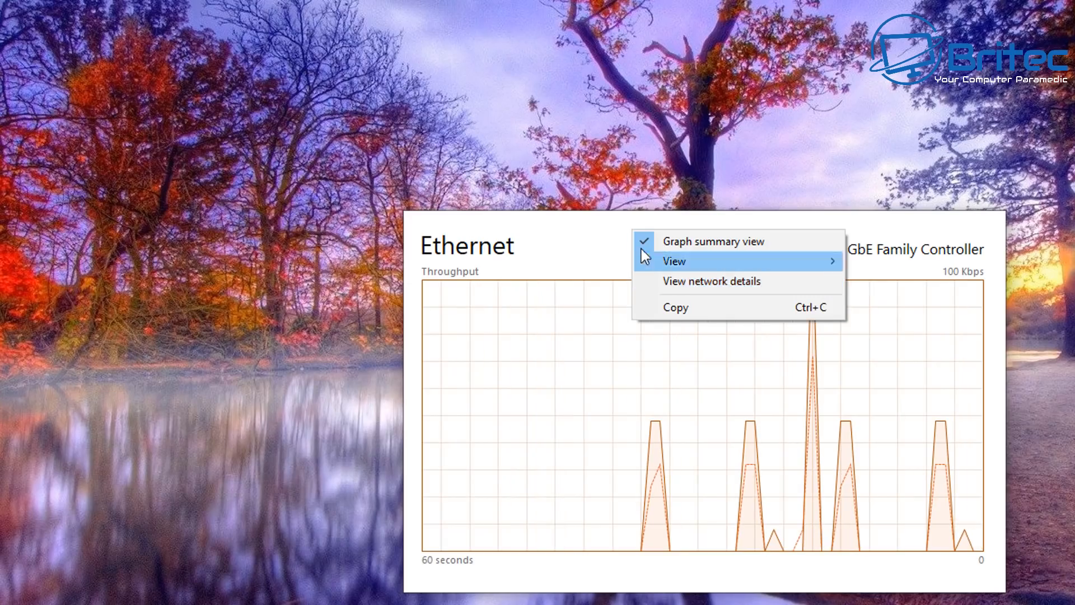
click(645, 241)
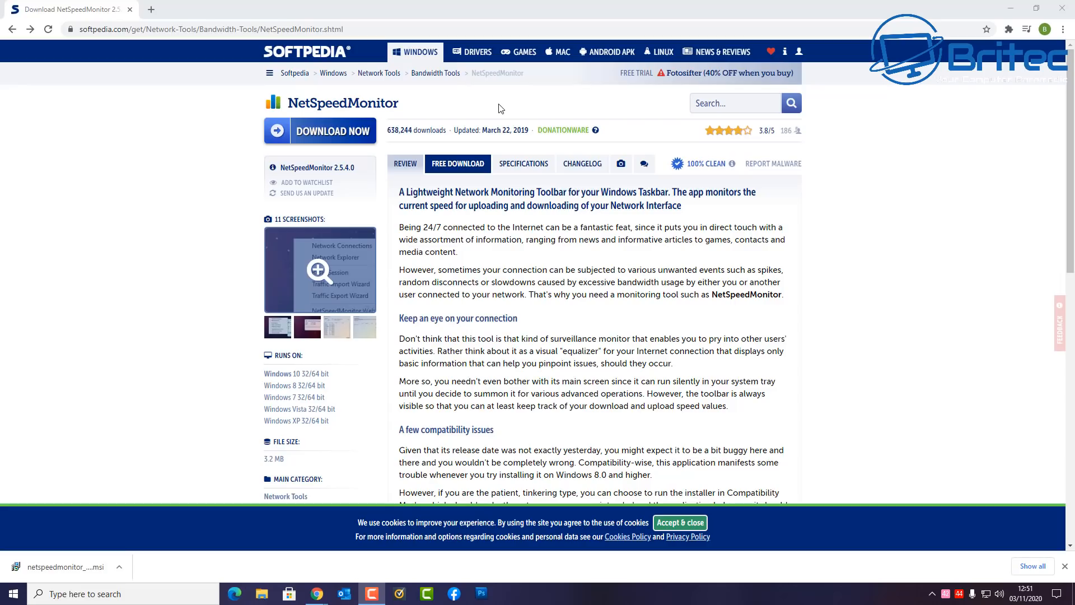
Download the NetSpeedMonitor x64 installer via Softpedia Secure Download (US)
click(315, 138)
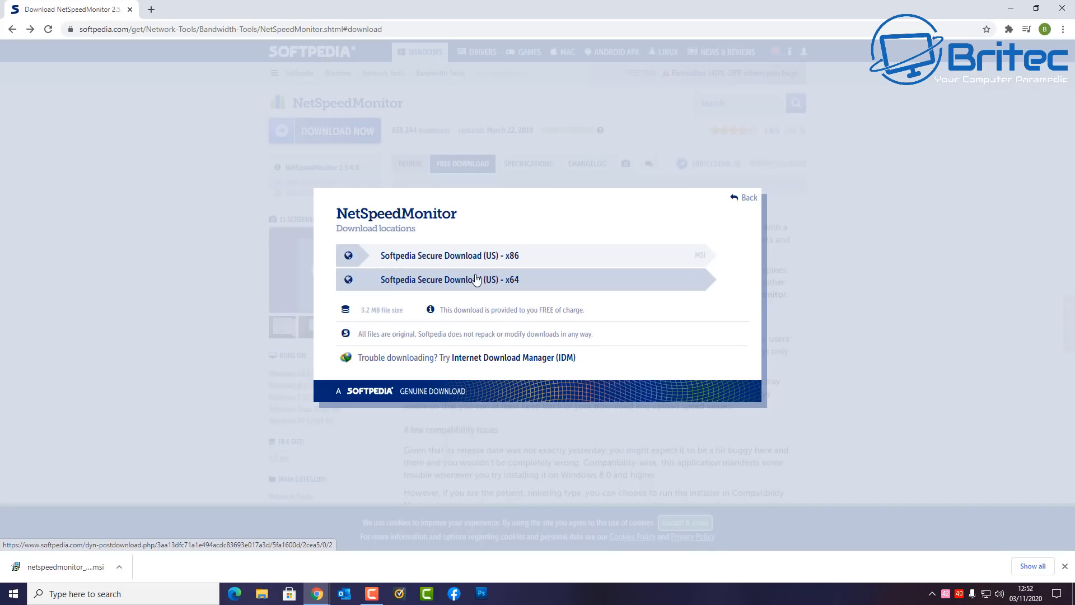
click(477, 279)
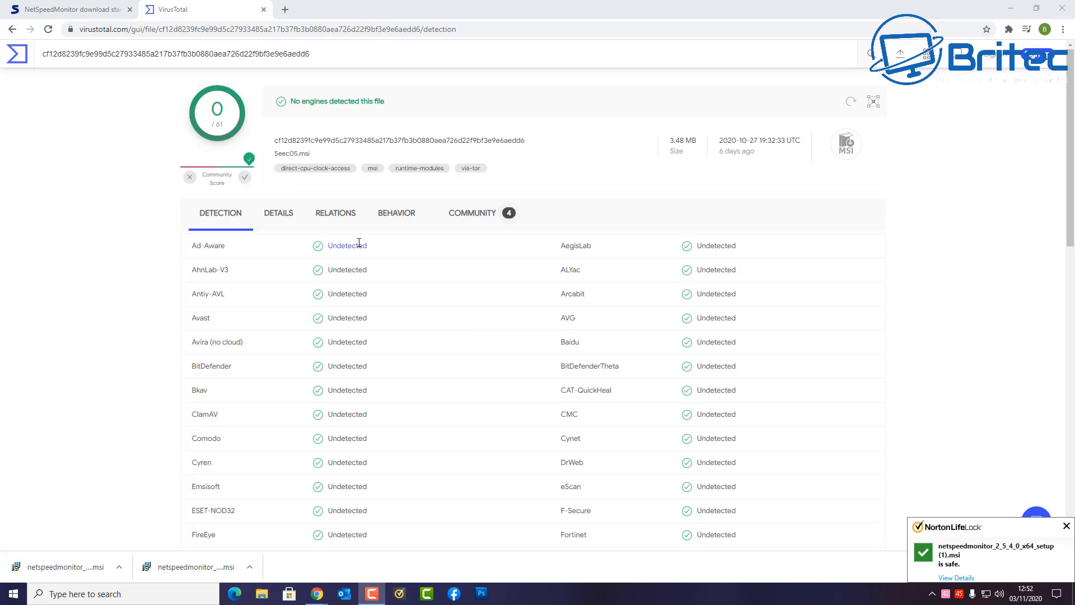
scroll(363, 250, down, 3)
scroll(364, 260, down, 3)
scroll(365, 270, down, 3)
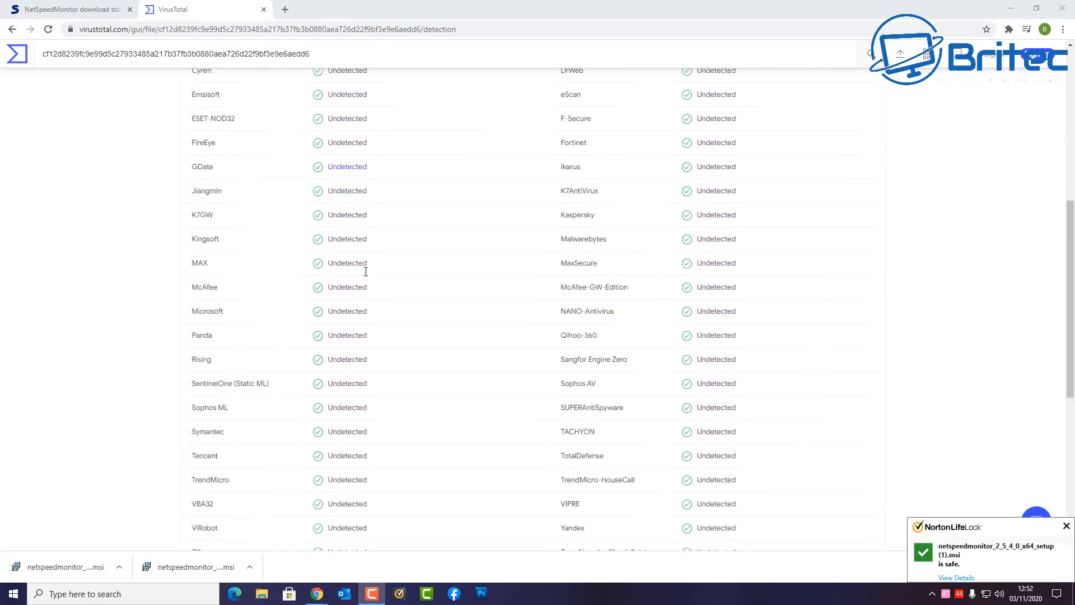
scroll(366, 276, down, 3)
scroll(366, 276, down, 3)
scroll(366, 276, up, 4)
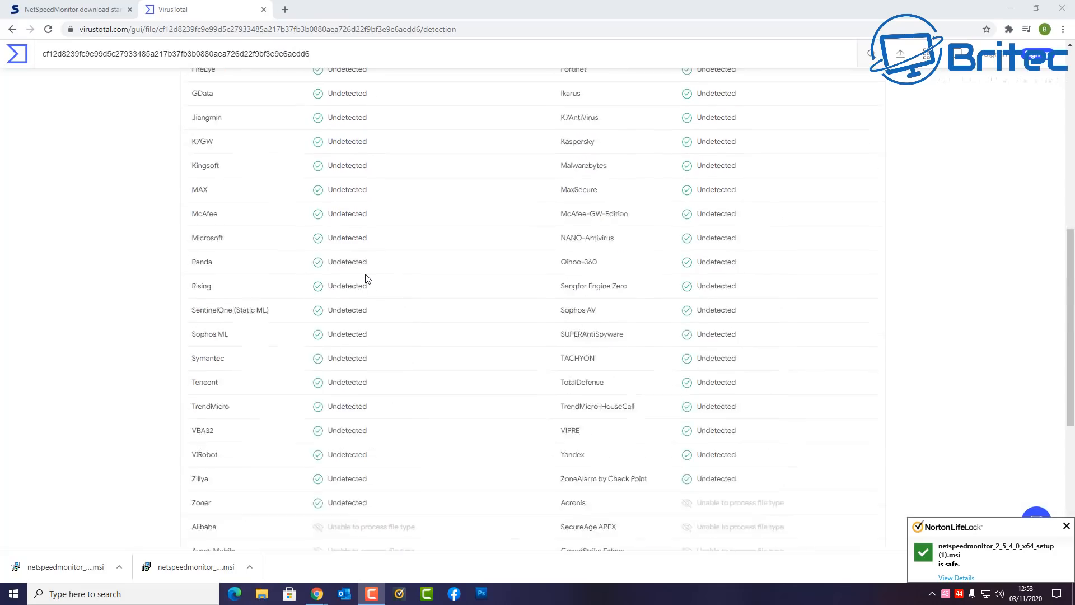
scroll(366, 276, up, 5)
scroll(366, 274, up, 4)
scroll(366, 274, up, 3)
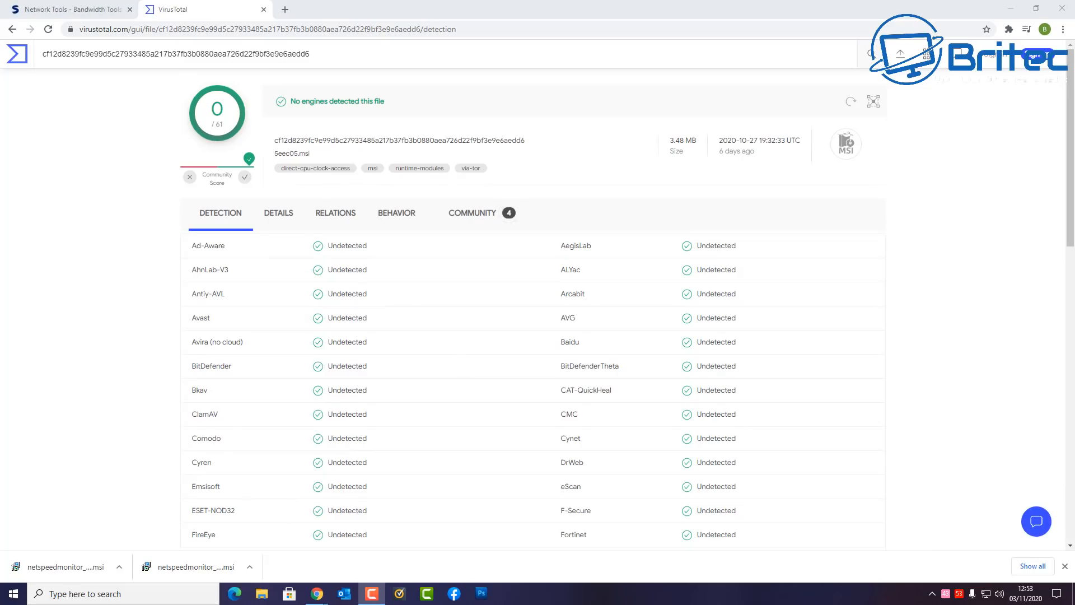
Close the clean VirusTotal report and launch the downloaded NetSpeedMonitor .msi
key(ctrl+w)
click(192, 567)
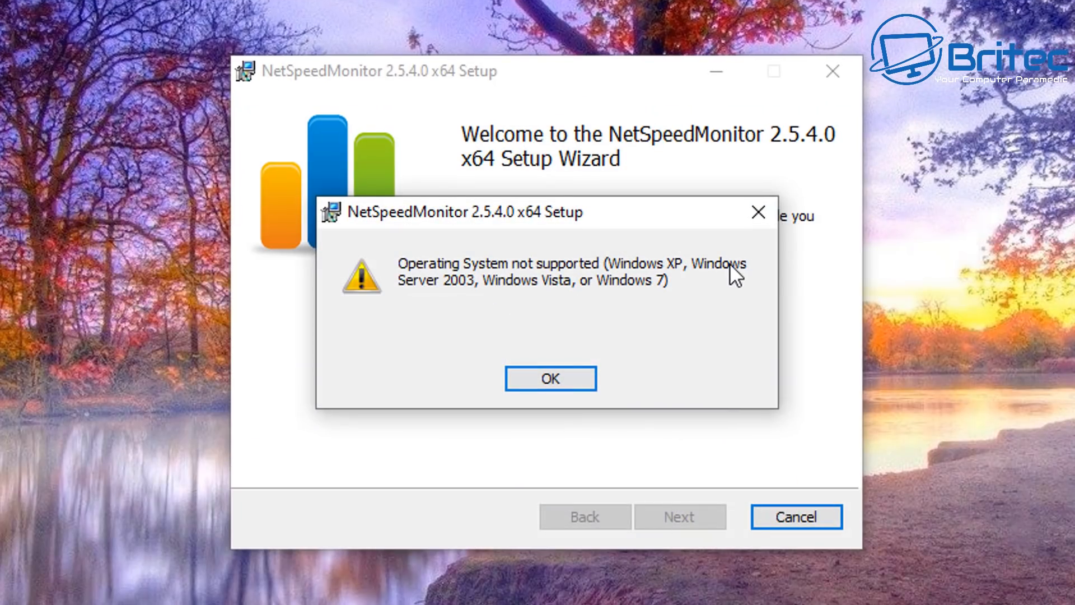
Dismiss the 'Operating System not supported' error and finish the prematurely ended setup
click(549, 377)
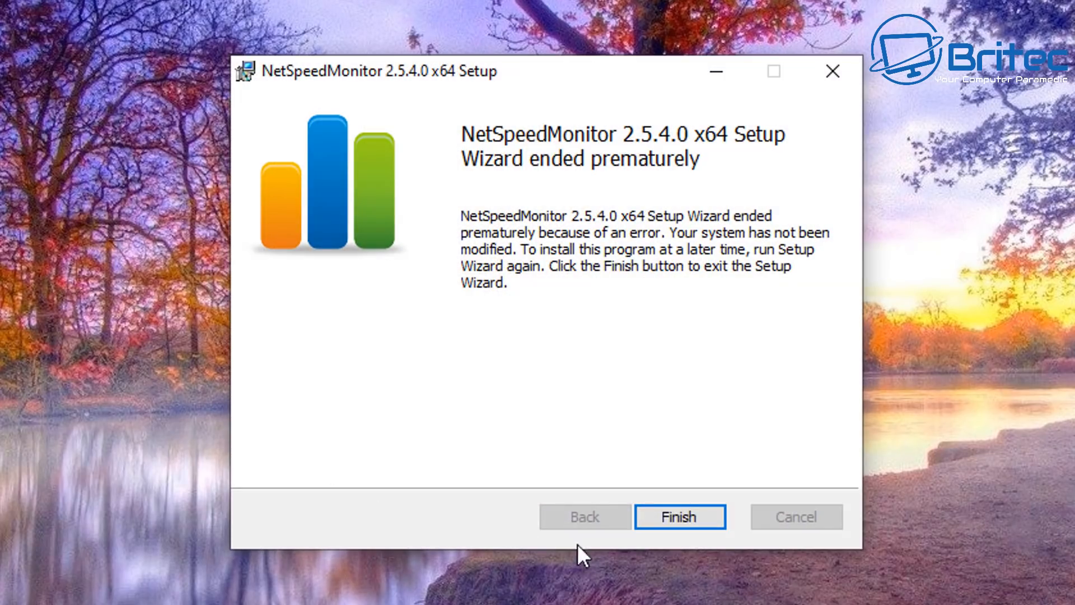
click(674, 518)
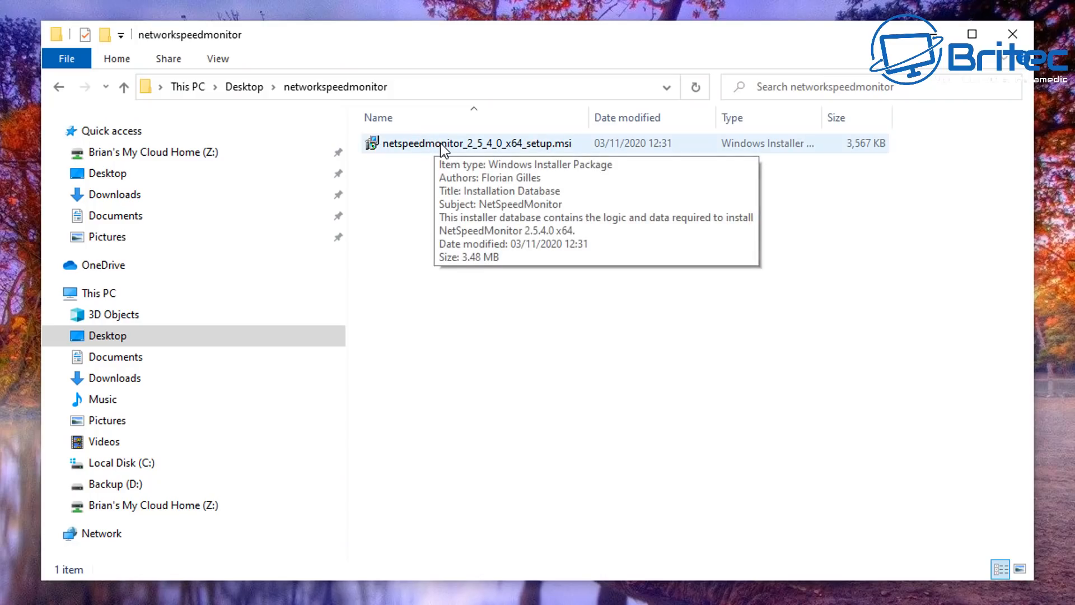
Bring up the setup msi's Properties and its Compatibility settings
click(442, 143)
right_click(442, 144)
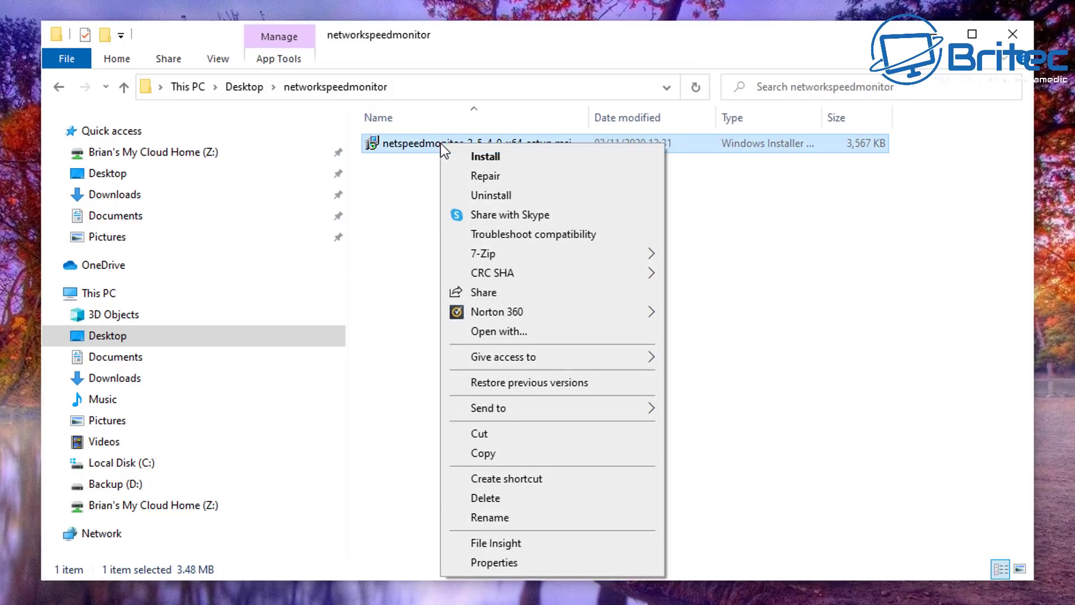
click(510, 564)
drag(604, 164, 532, 110)
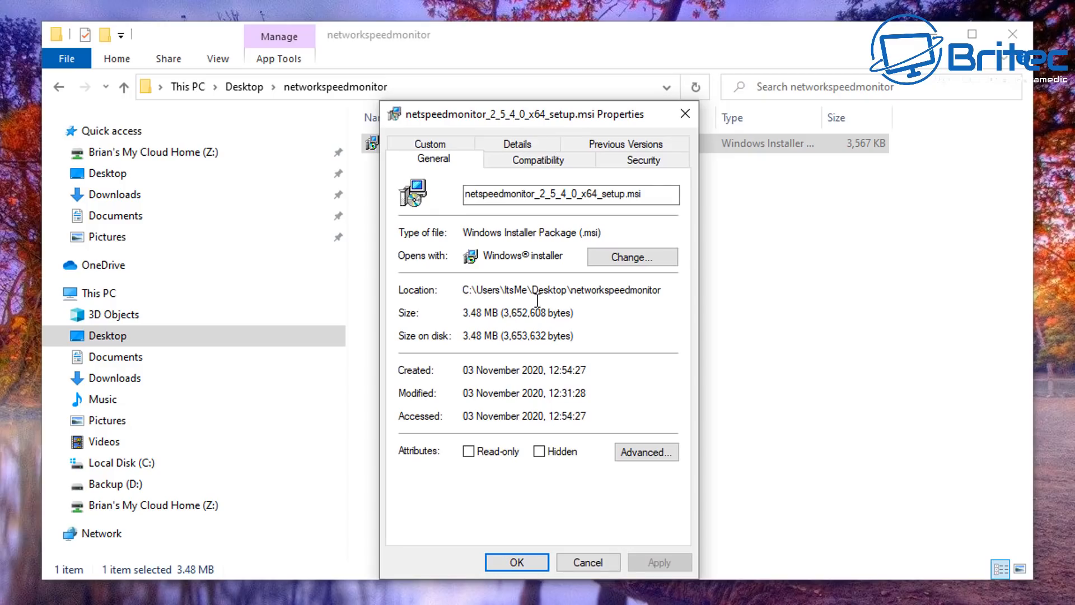
click(537, 159)
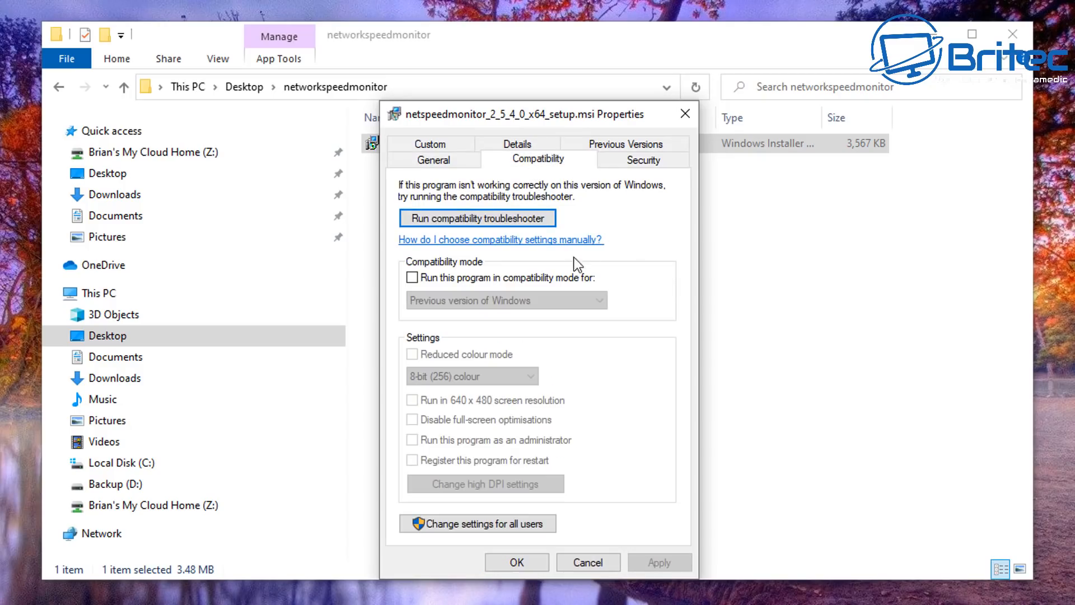
Enable compatibility mode for Previous version of Windows and apply it to the installer
click(413, 277)
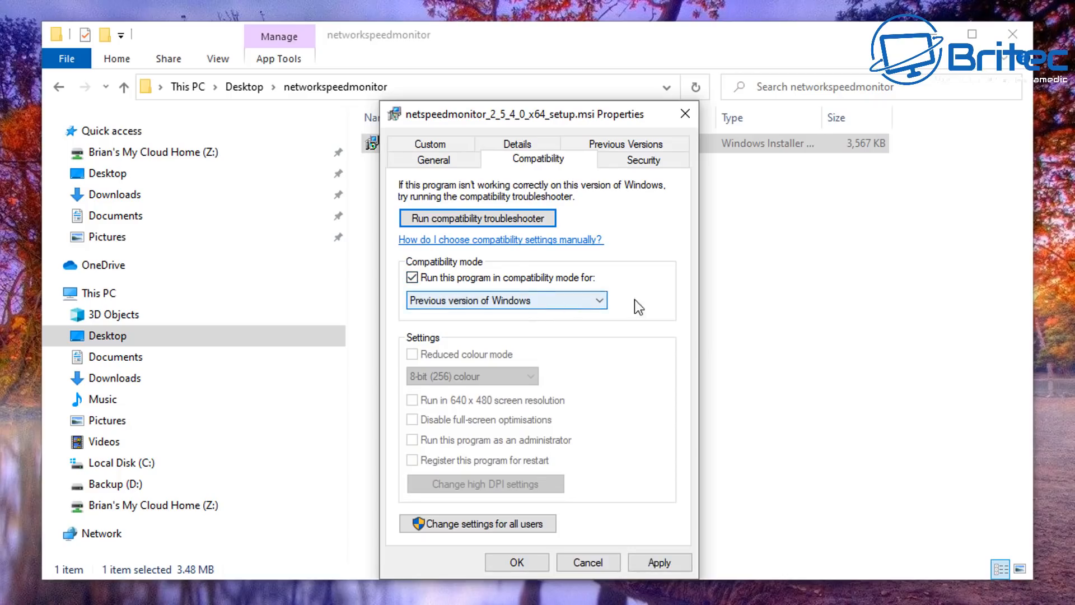
click(599, 299)
click(470, 318)
click(659, 562)
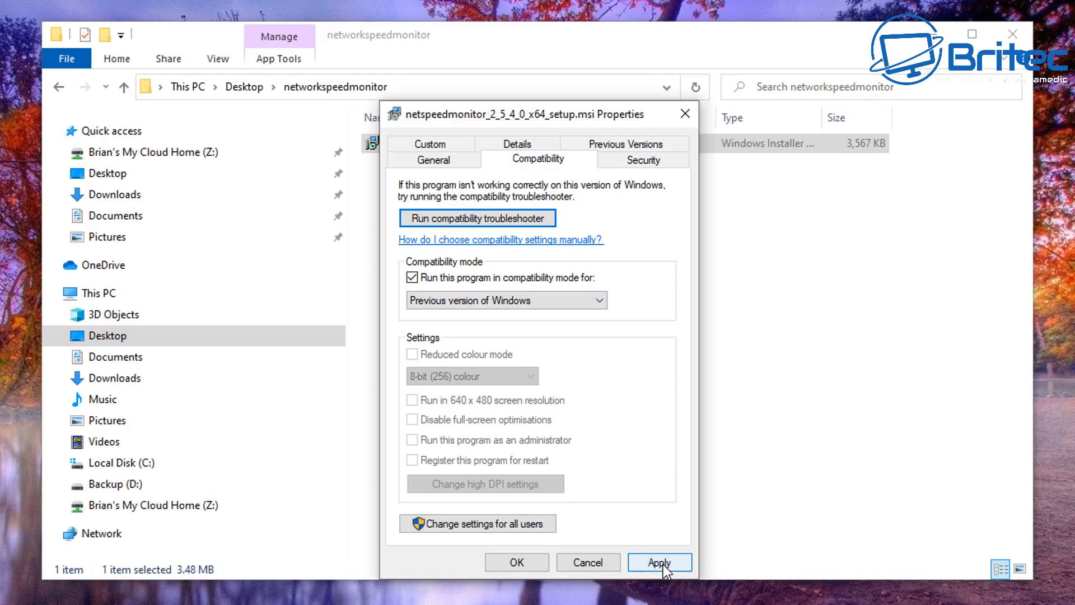
click(659, 562)
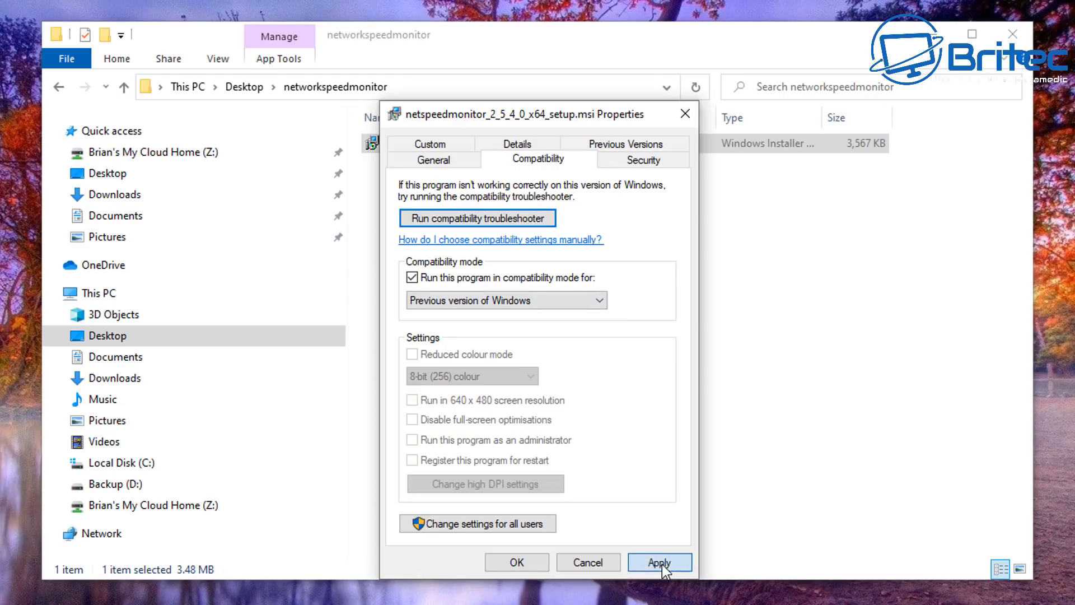
click(517, 562)
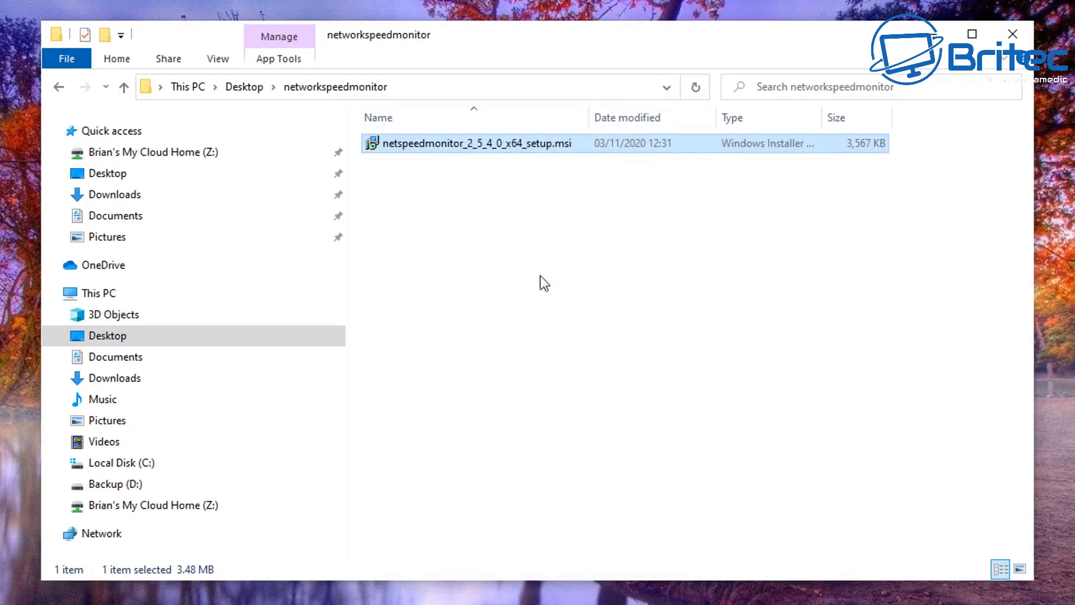
Relaunch the installer, pass the welcome and donation pages and accept the license
double_click(418, 146)
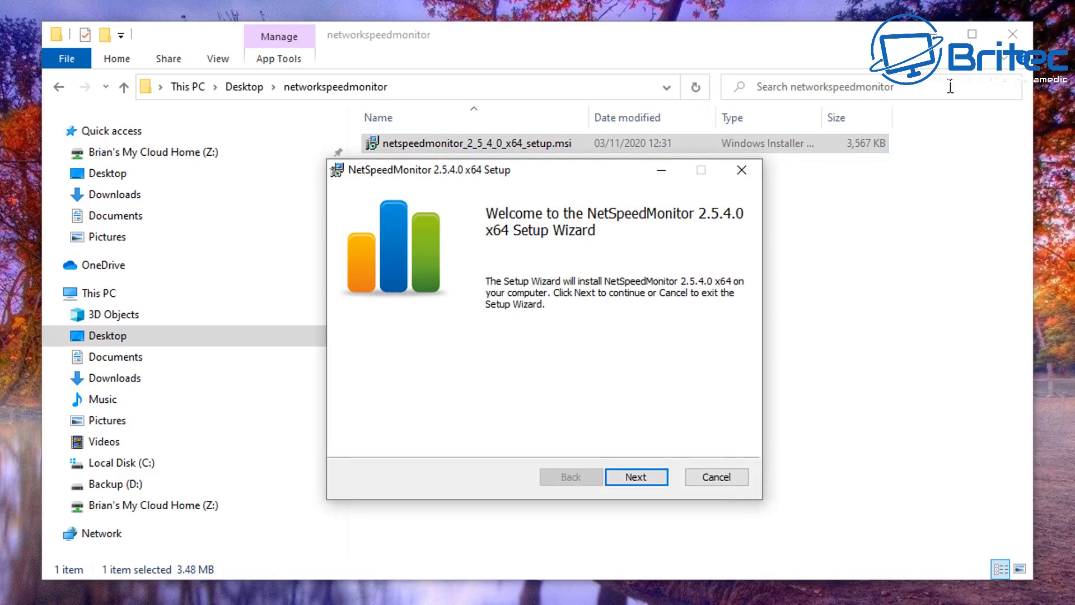
click(1012, 34)
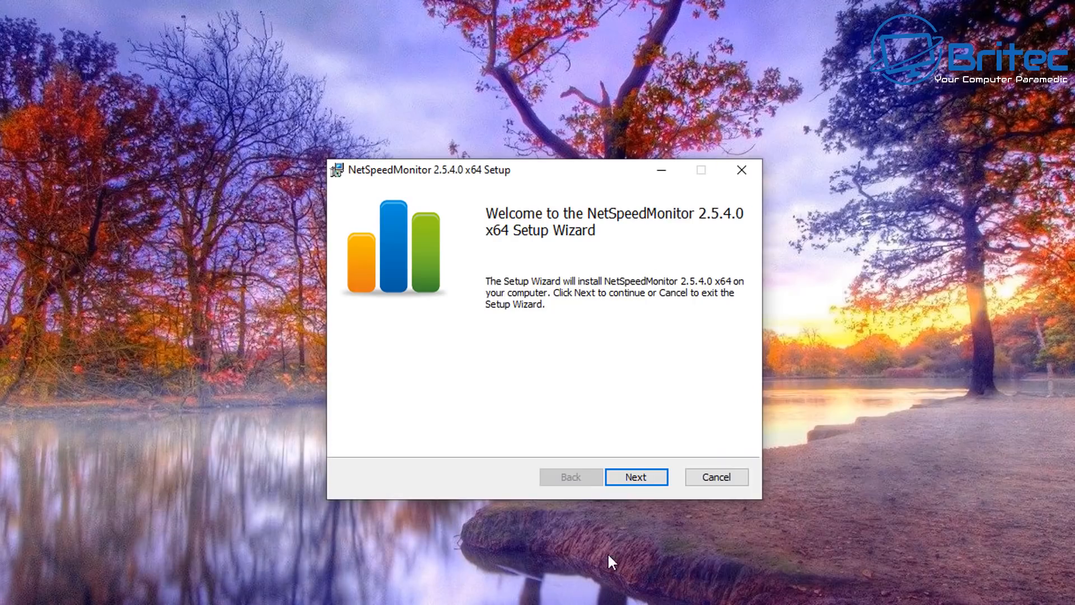
click(645, 484)
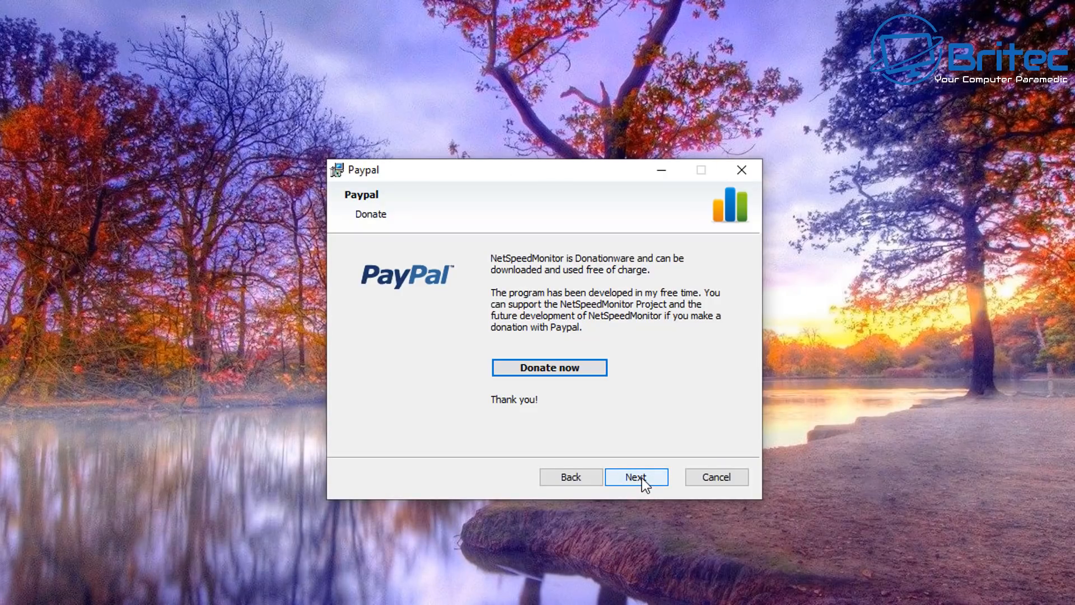
click(639, 481)
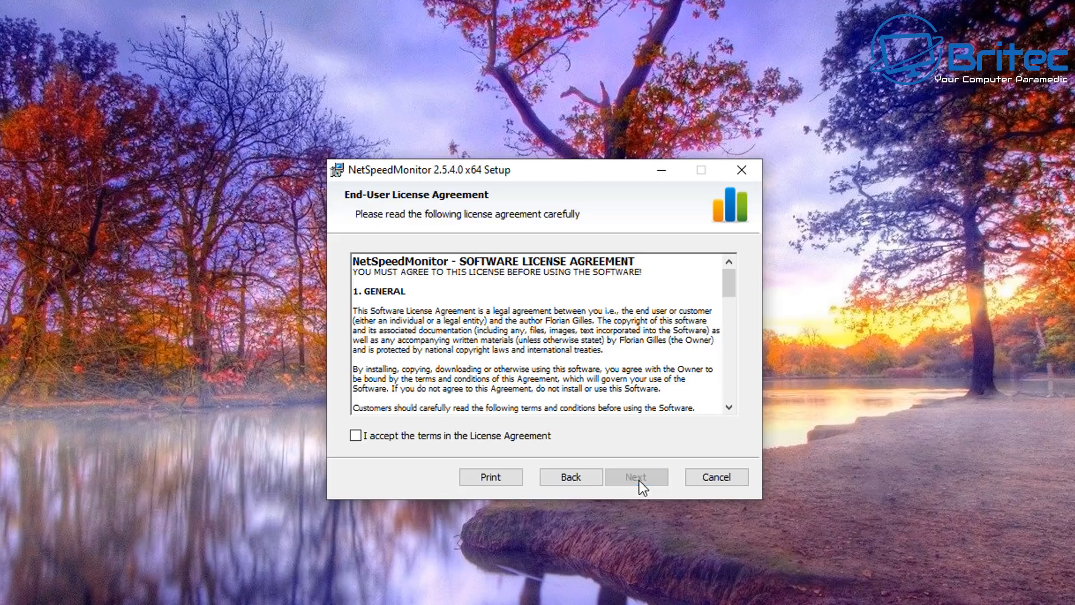
click(365, 439)
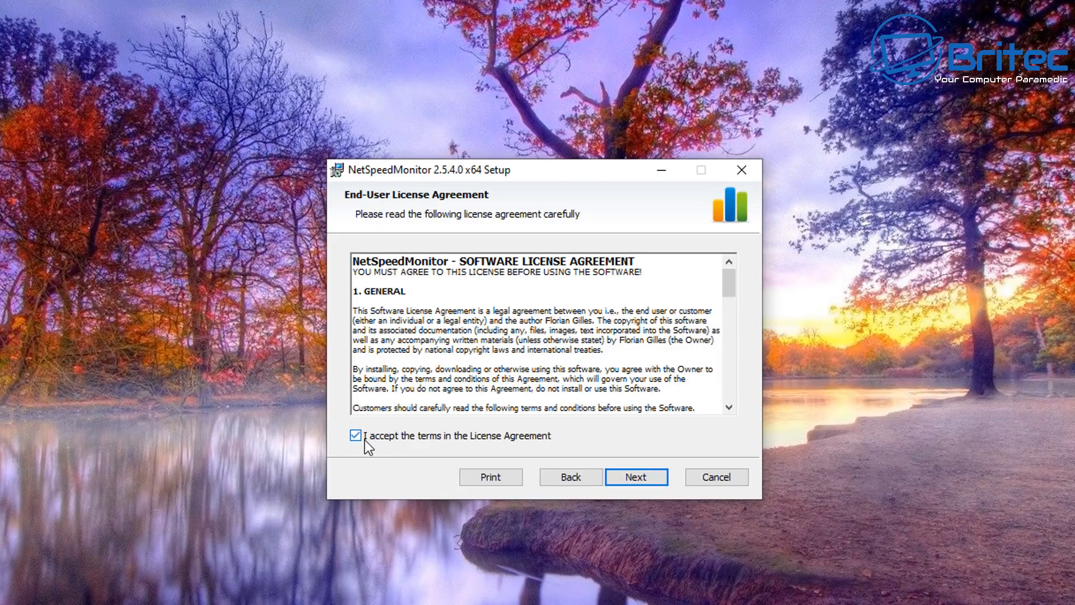
Install NetSpeedMonitor 2.5.4.0 x64 with default features and location, then finish the wizard
click(640, 476)
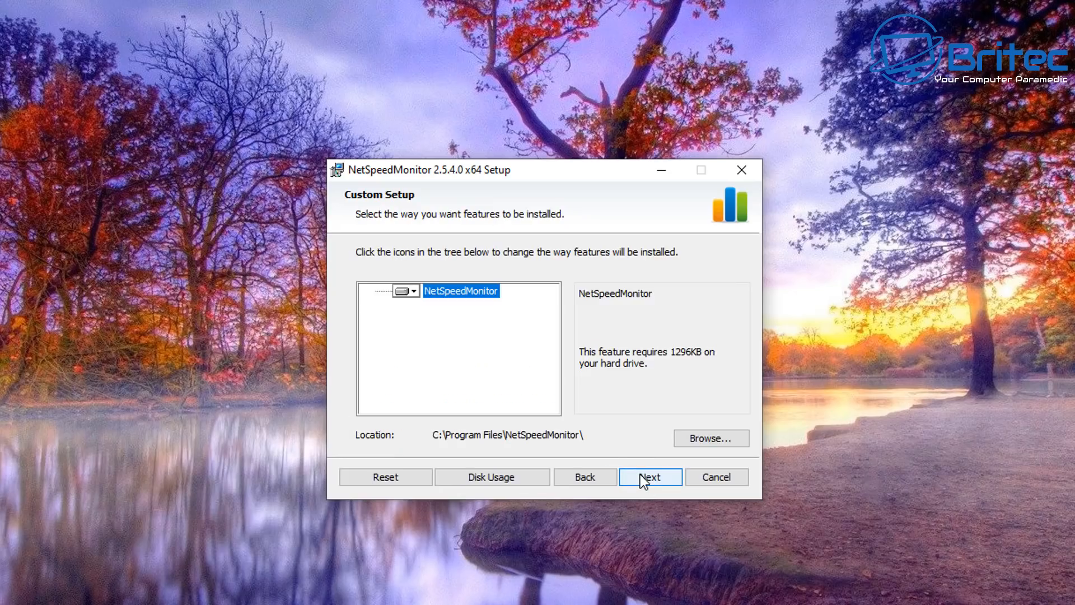
click(641, 476)
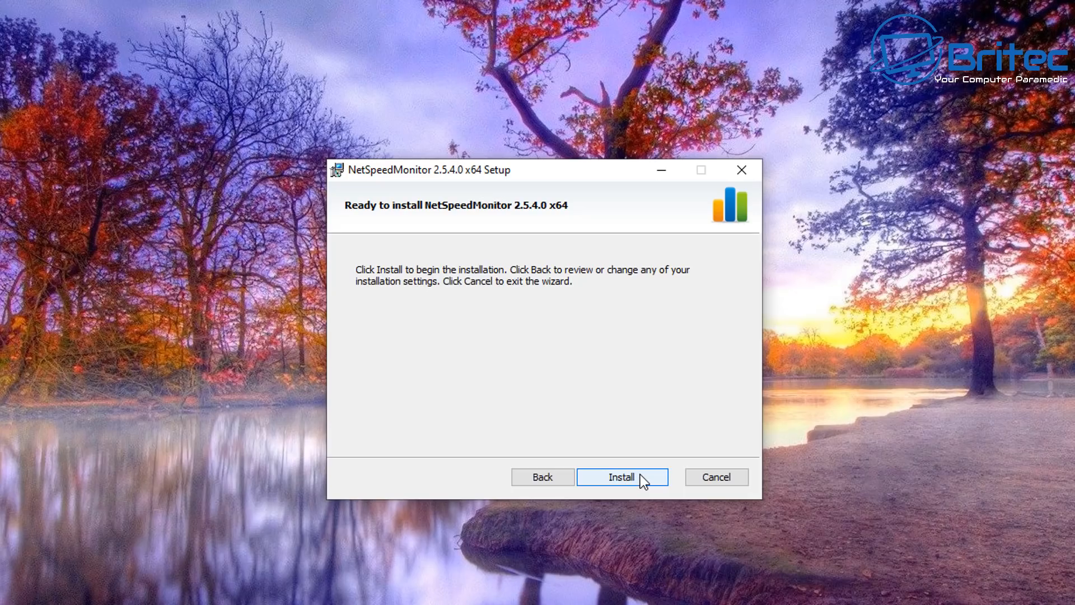
click(640, 474)
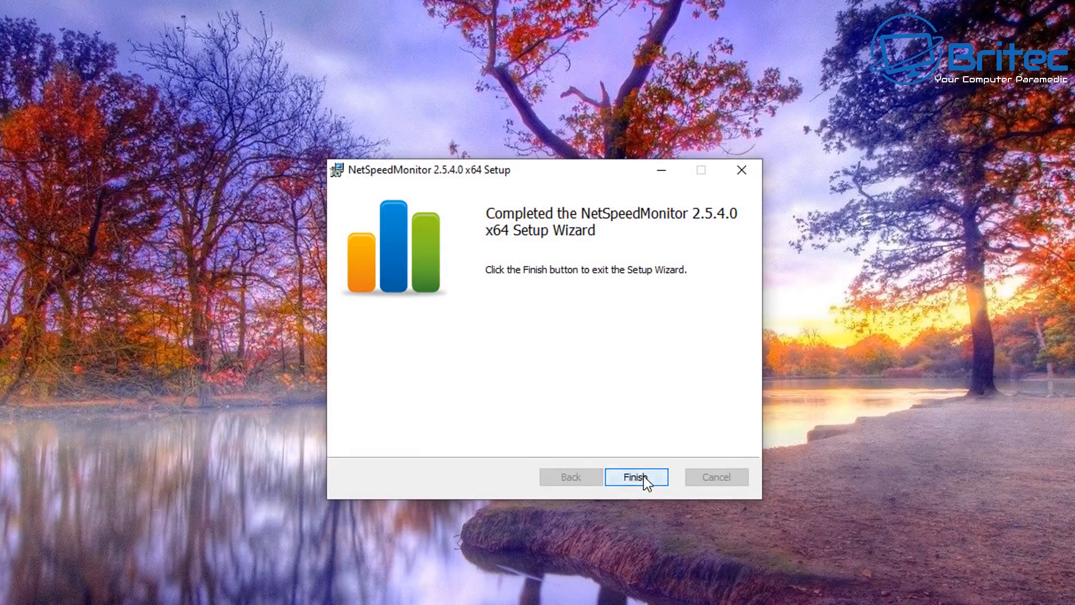
click(643, 476)
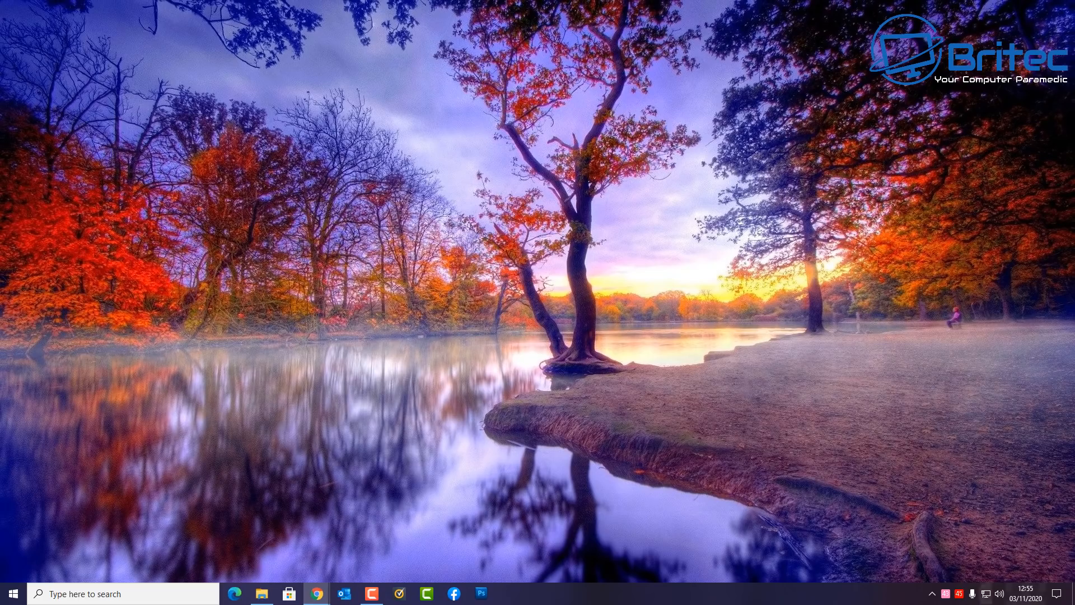
Browse to C:\Program Files\NetSpeedMonitor and select nsmc.exe
click(931, 594)
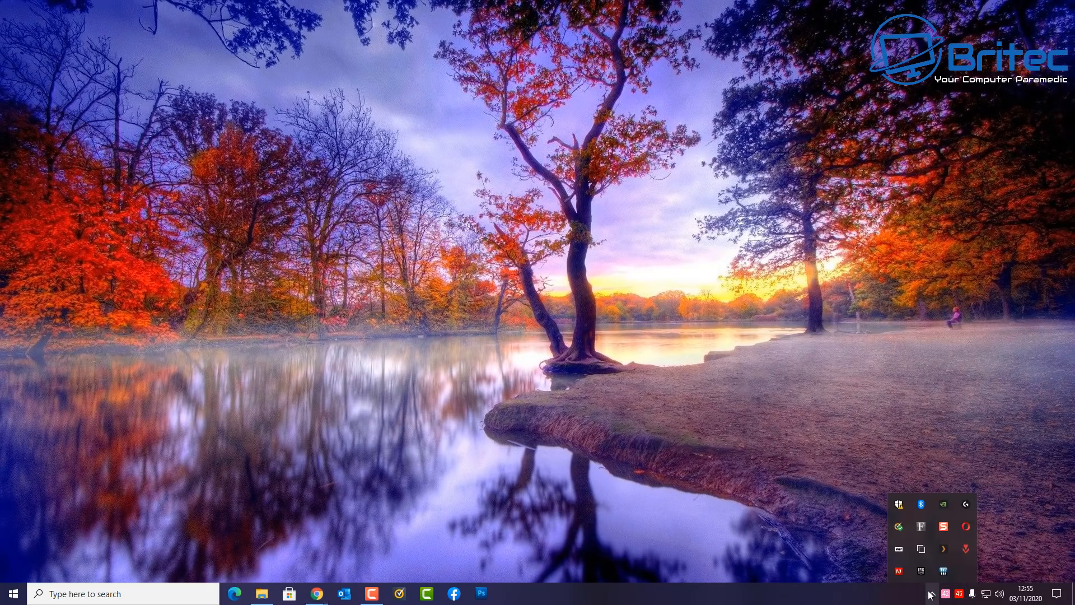
click(932, 594)
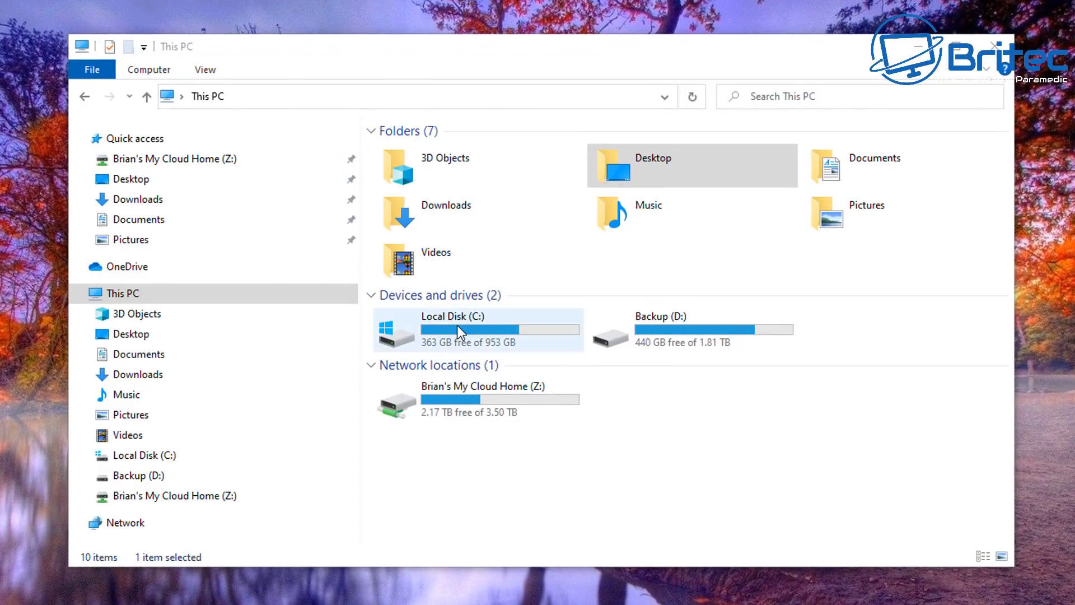
double_click(456, 325)
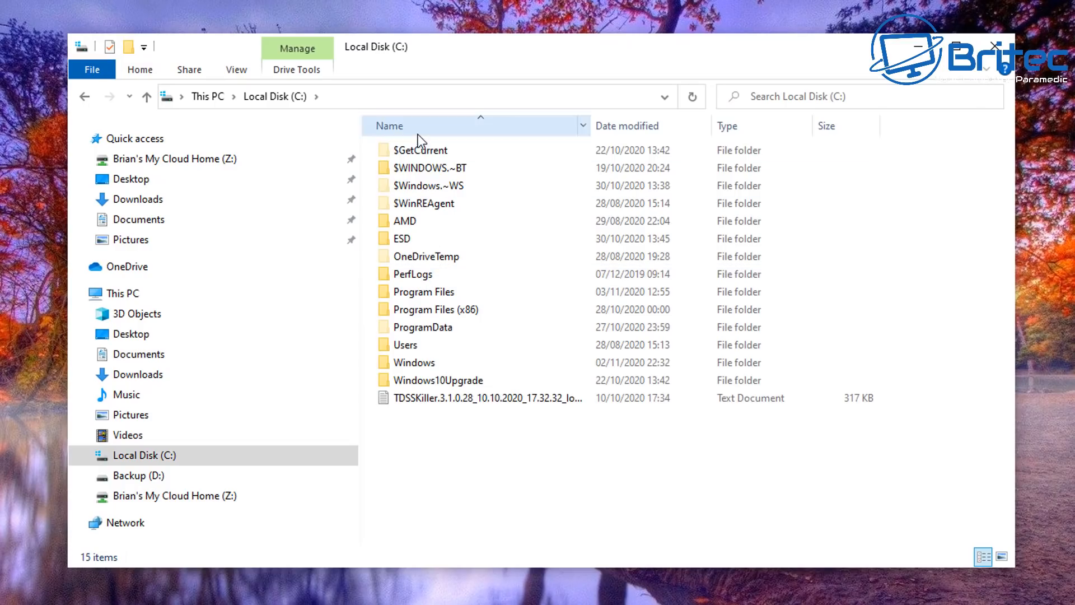
double_click(423, 291)
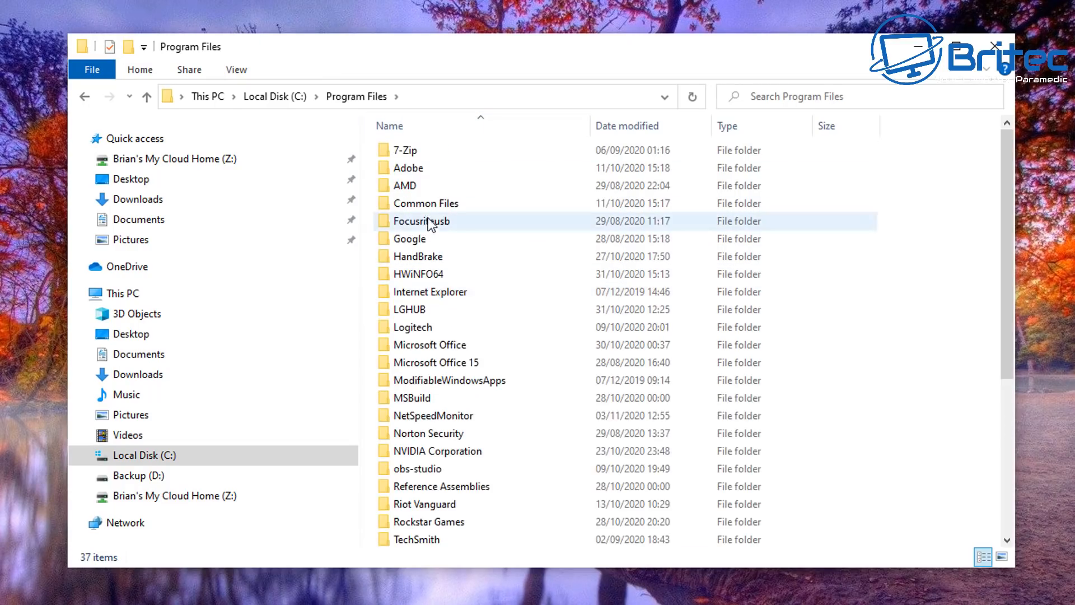
scroll(461, 382, down, 2)
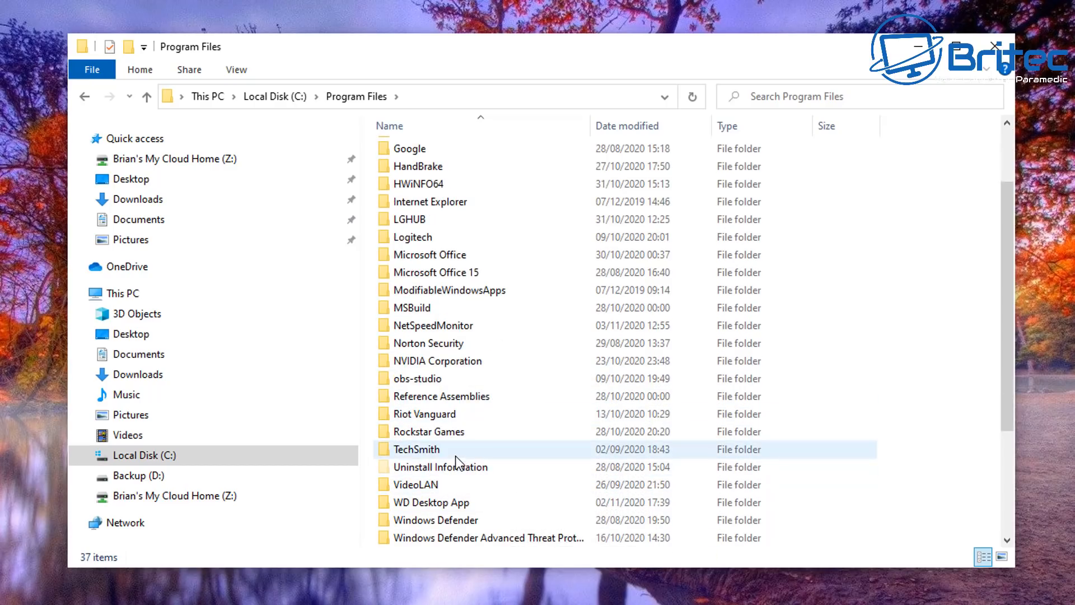
double_click(447, 329)
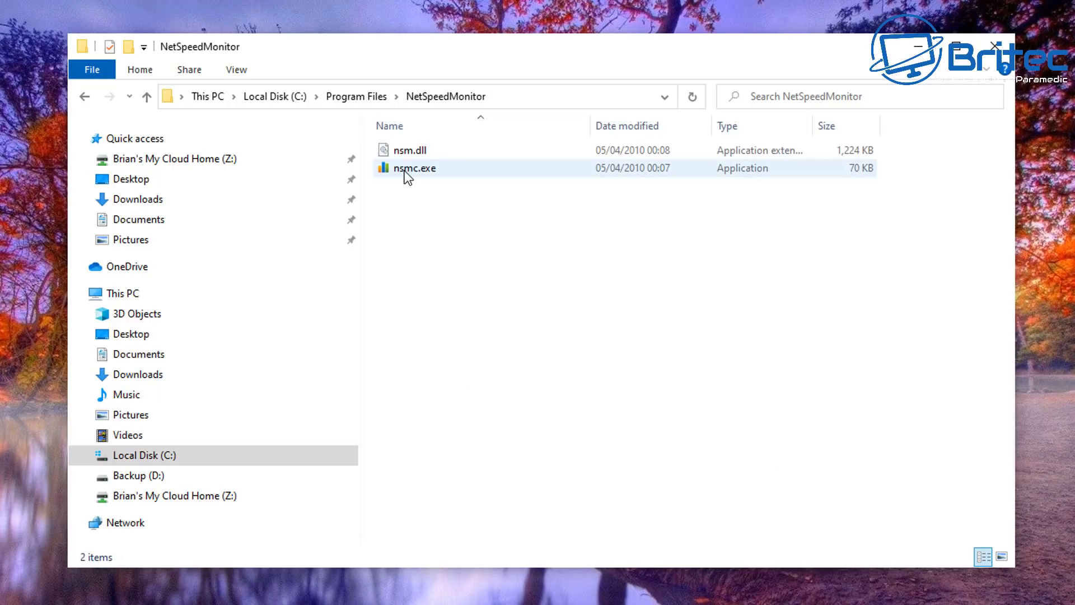
mouse_move(414, 169)
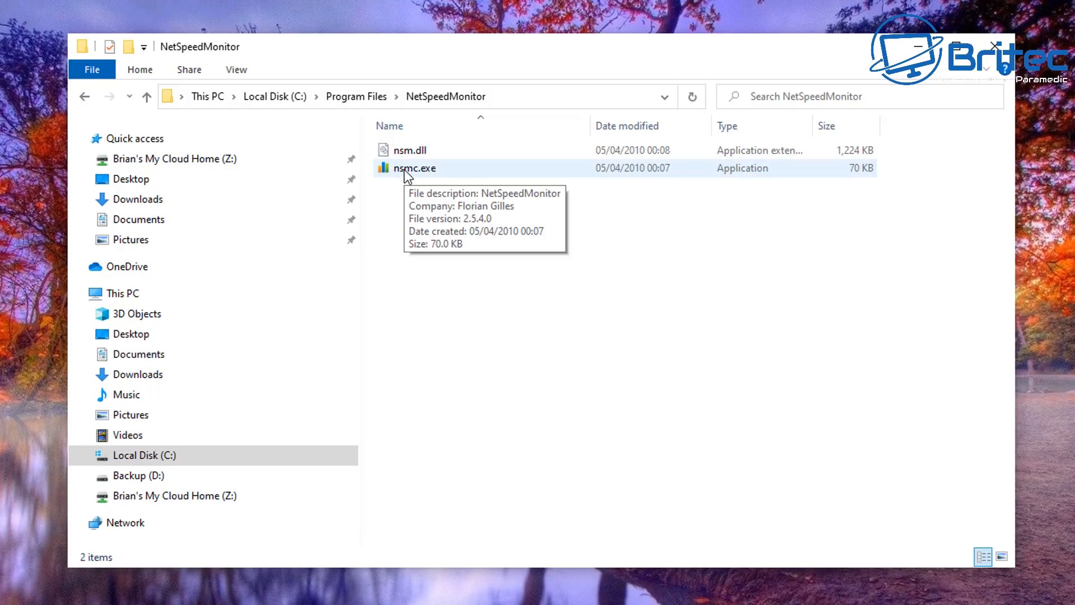
click(404, 170)
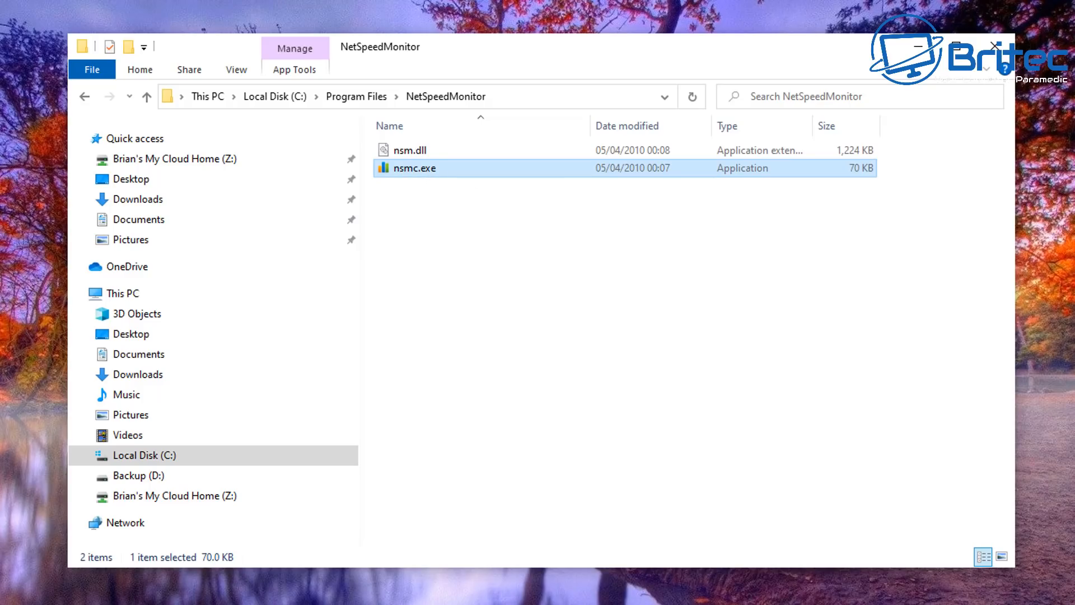
Run nsmc.exe, agree to add the toolbar to the taskbar and minimize File Explorer
key(Return)
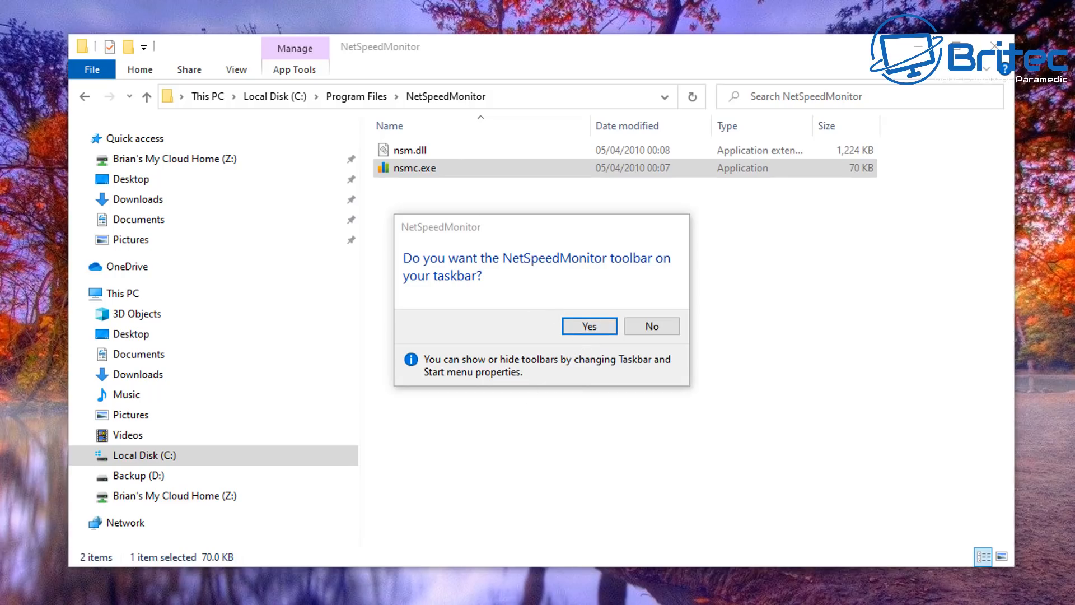
click(589, 326)
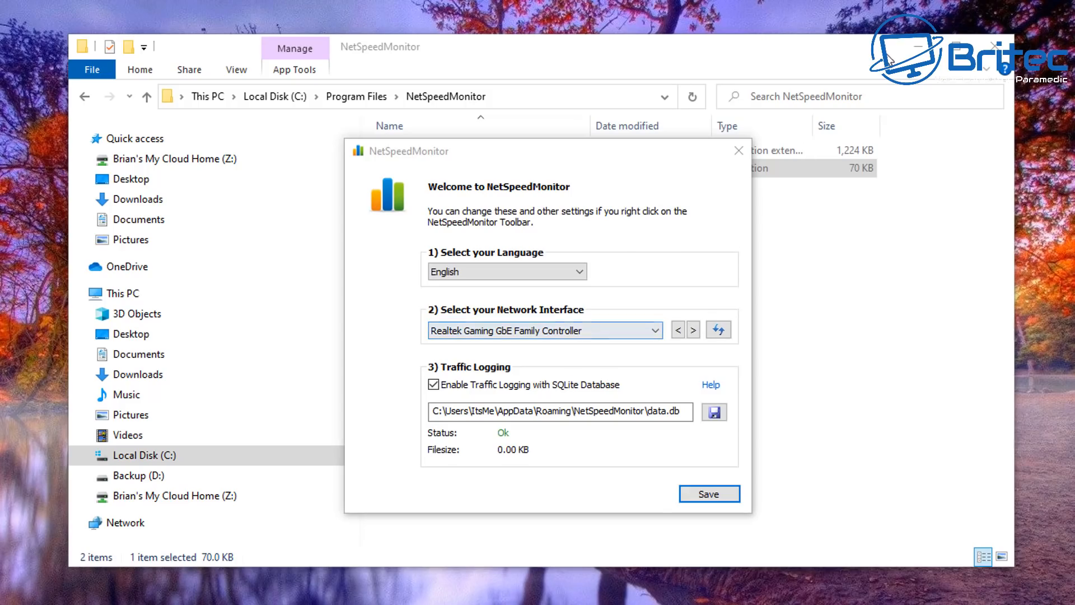
click(919, 51)
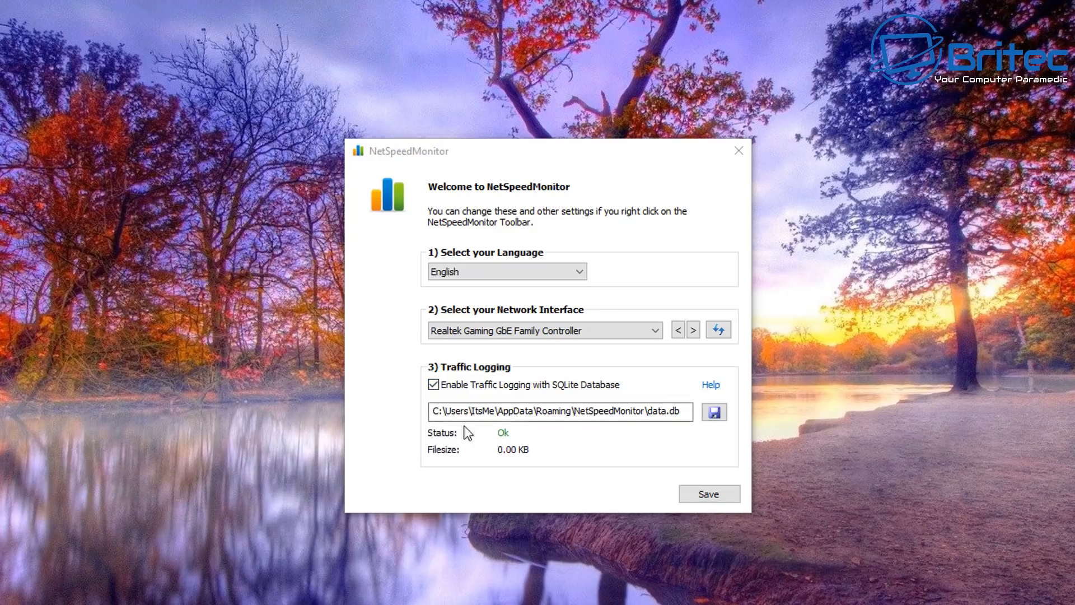
Uncheck Enable Traffic Logging with SQLite Database in the welcome settings
click(435, 384)
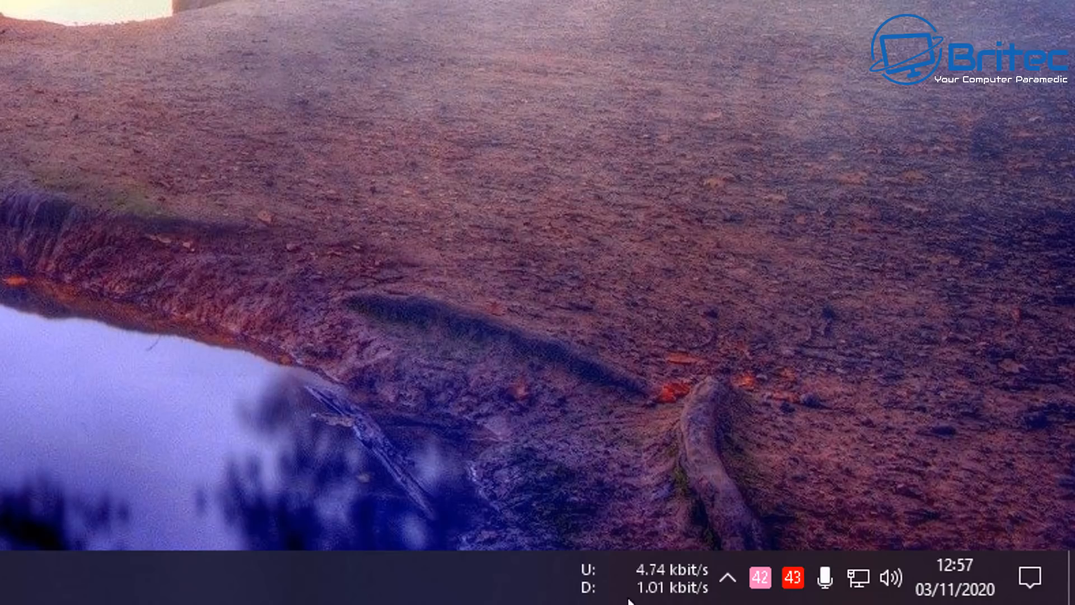
Review the monitored Realtek adapter and the bitrate unit list in NetSpeedMonitor's configuration
right_click(674, 577)
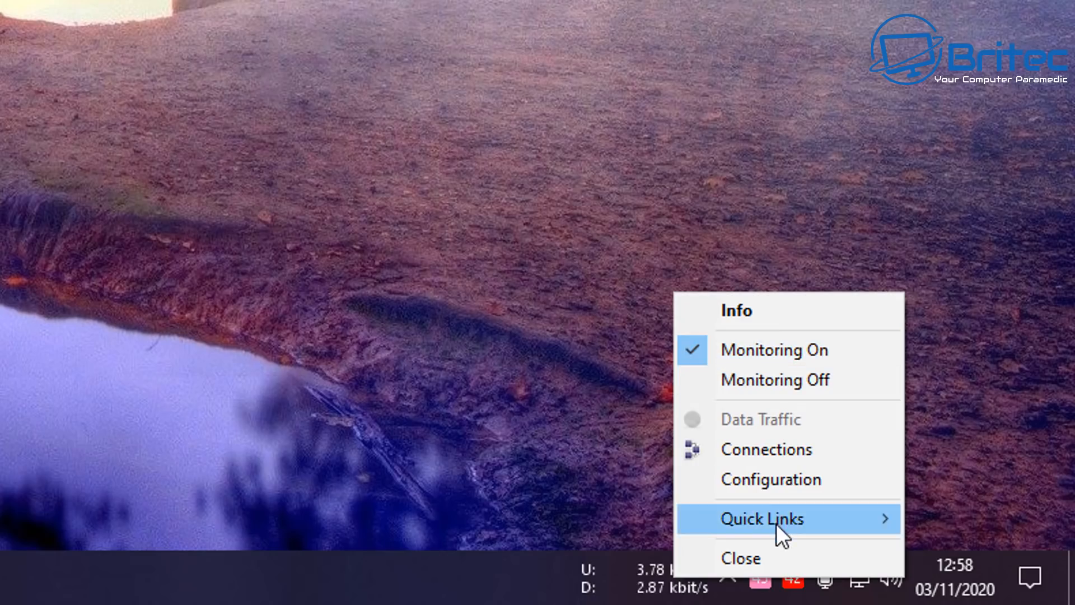
click(777, 475)
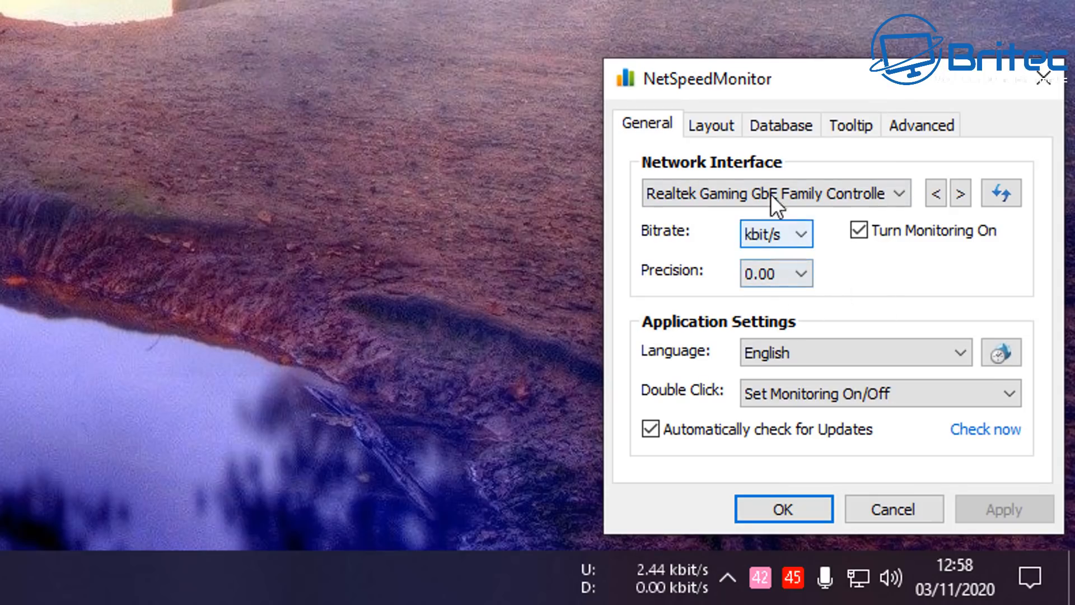
click(898, 194)
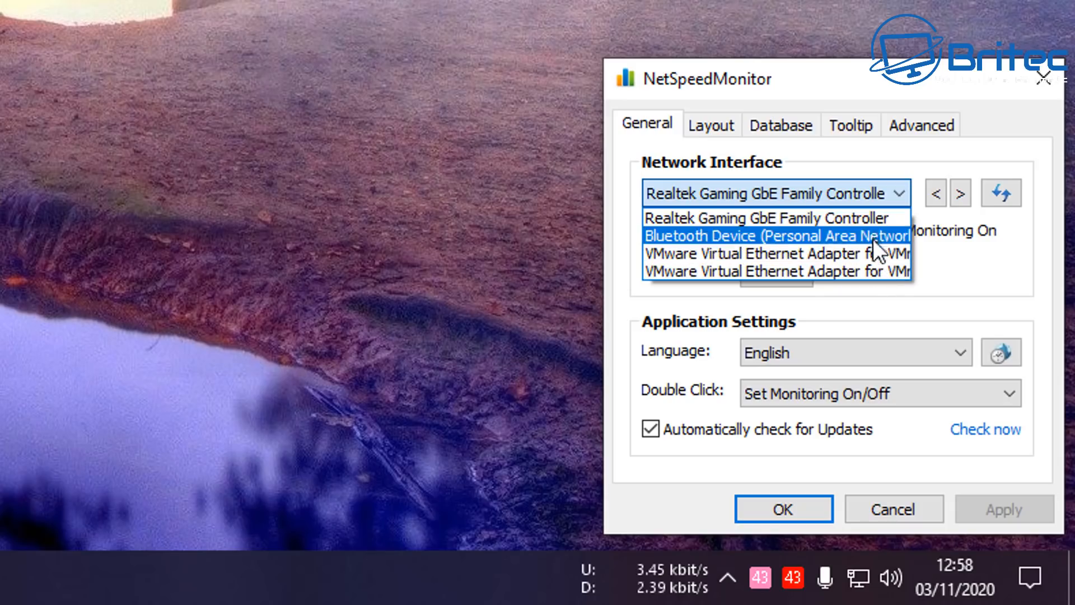
click(877, 189)
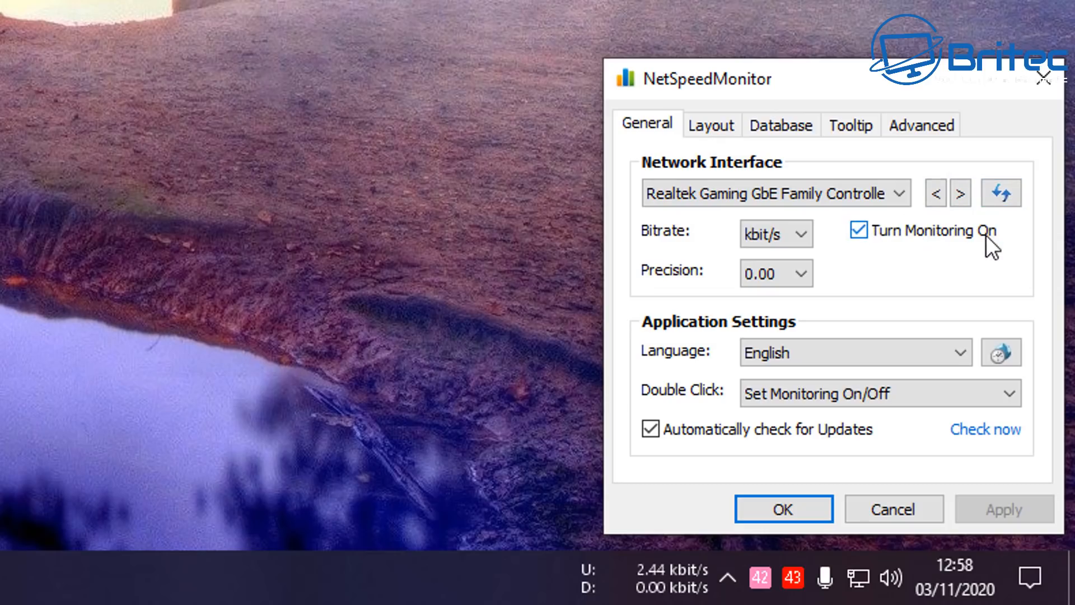
click(801, 233)
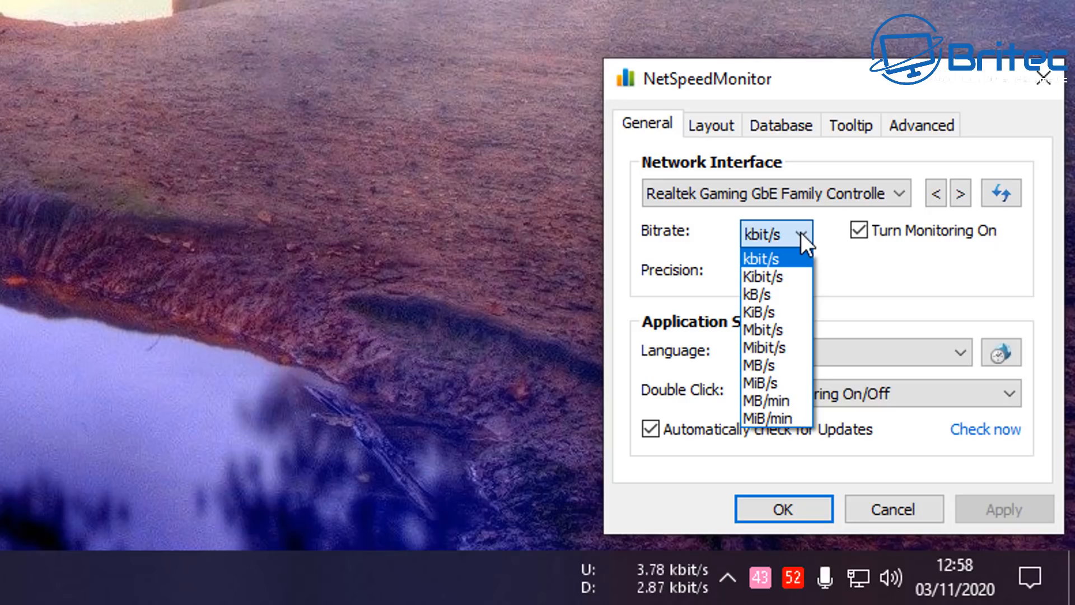
click(813, 306)
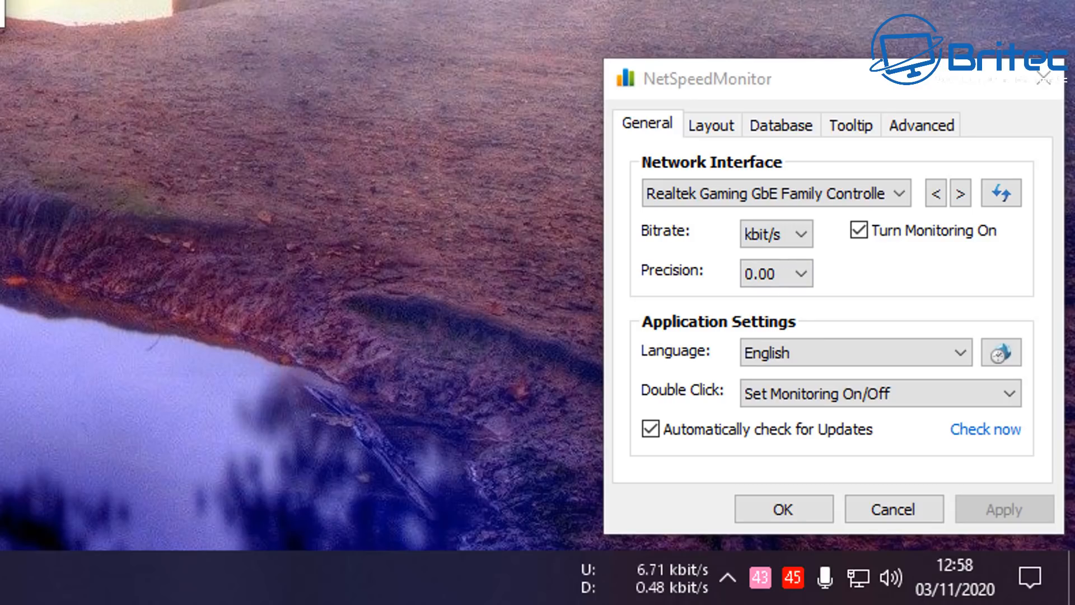
Set Bitrate to MB/s with 0.00 precision and apply it to the taskbar readout
click(781, 193)
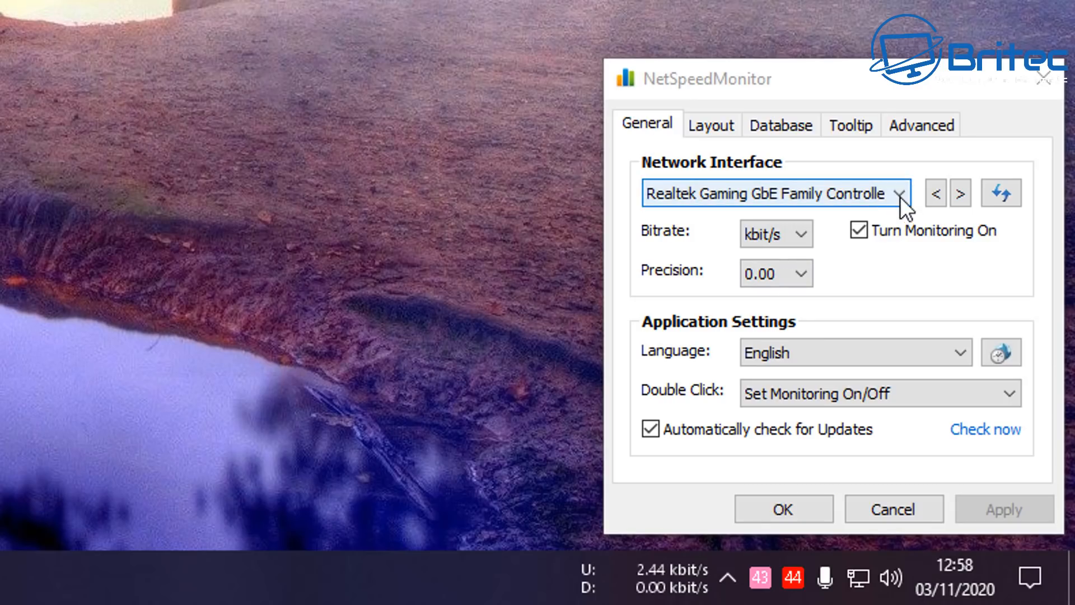
click(899, 193)
click(803, 235)
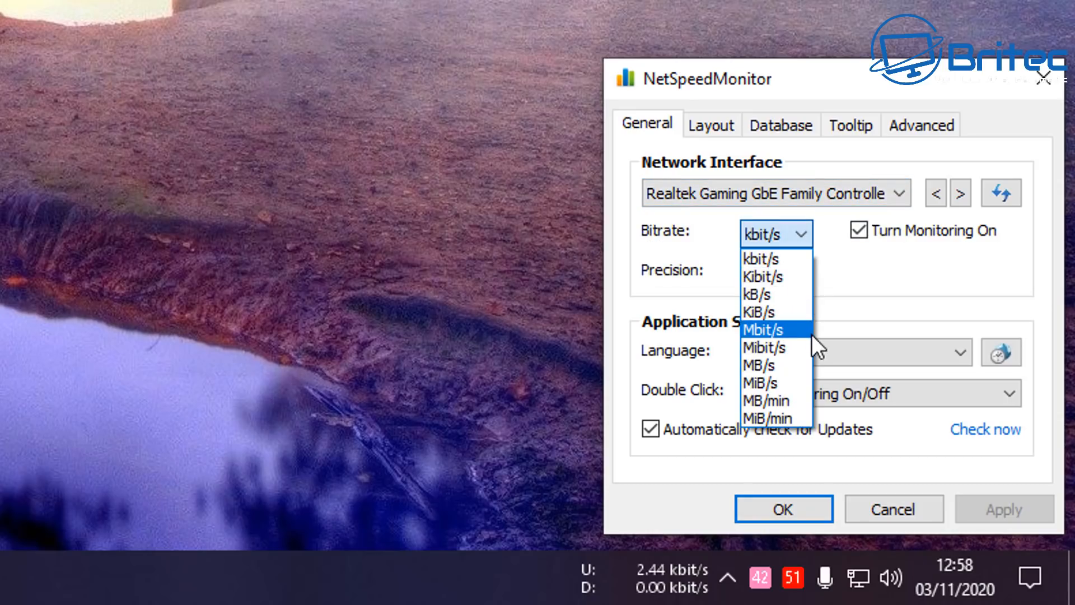
click(792, 364)
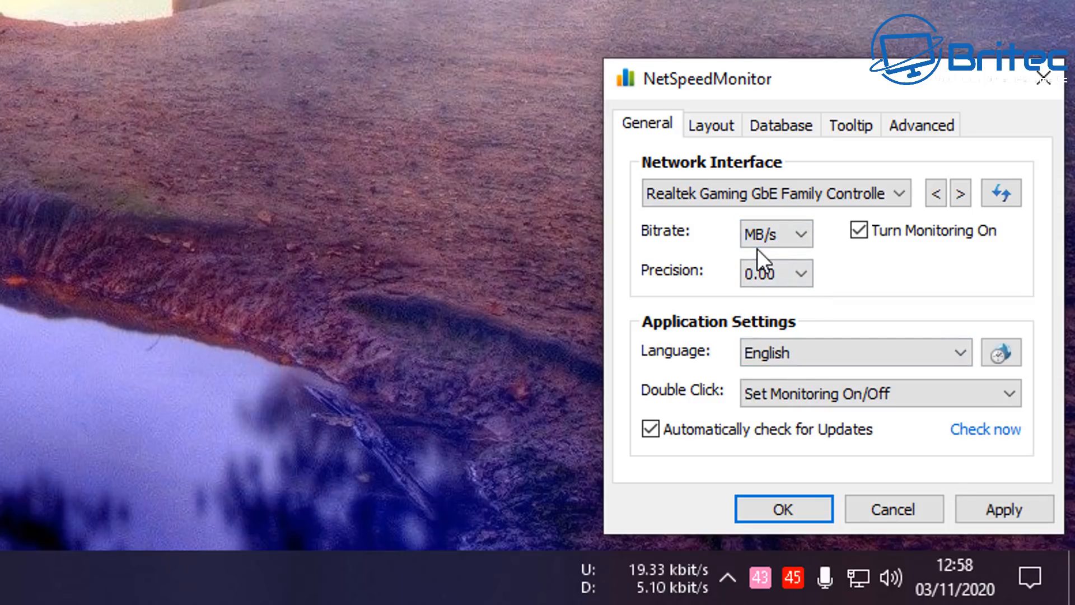
click(798, 273)
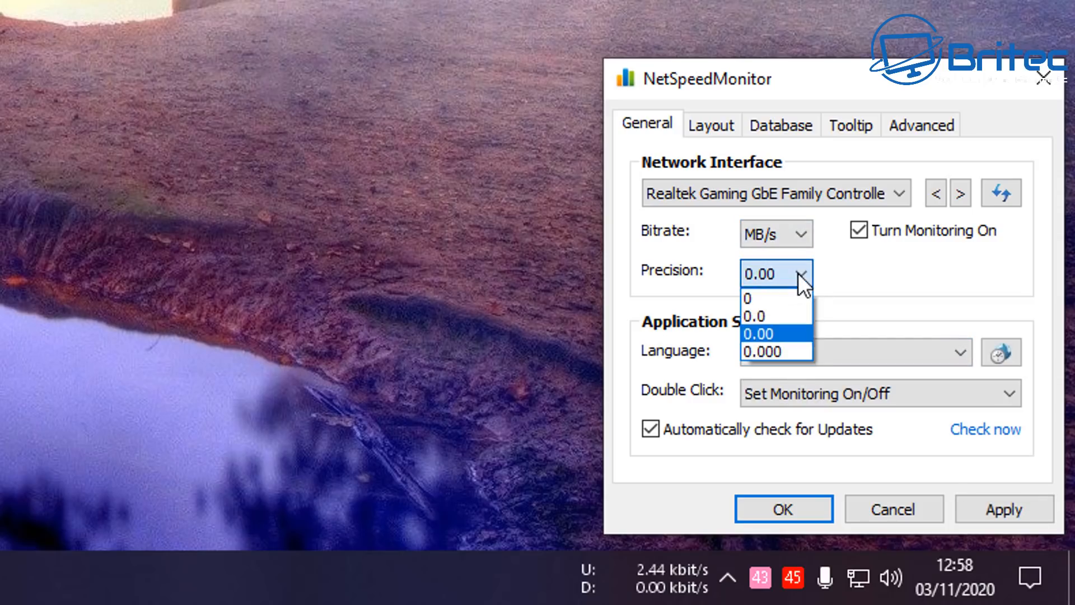
click(760, 331)
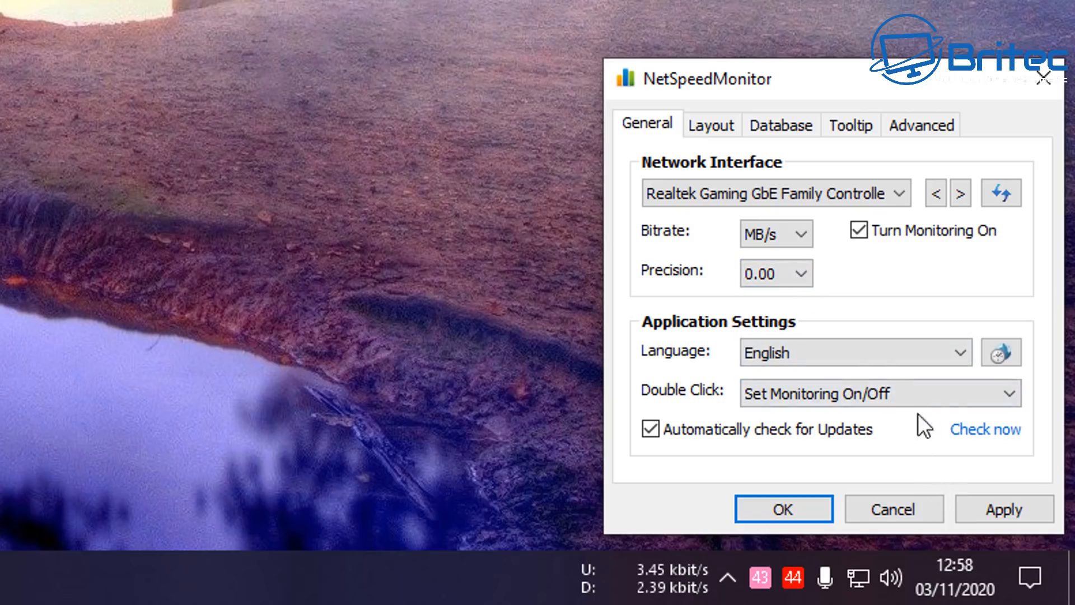
click(1010, 505)
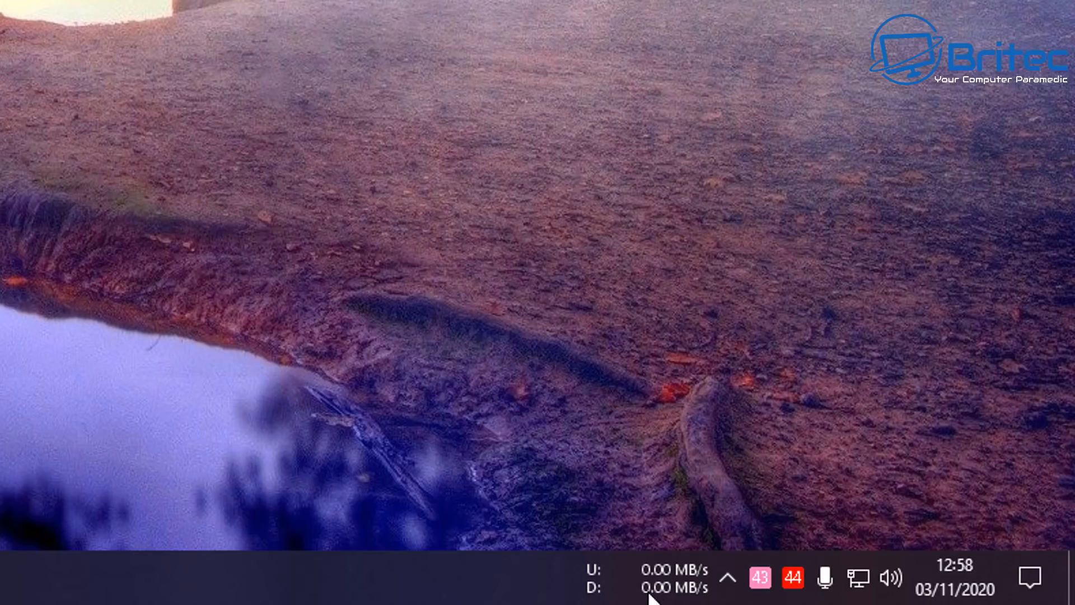
mouse_move(672, 579)
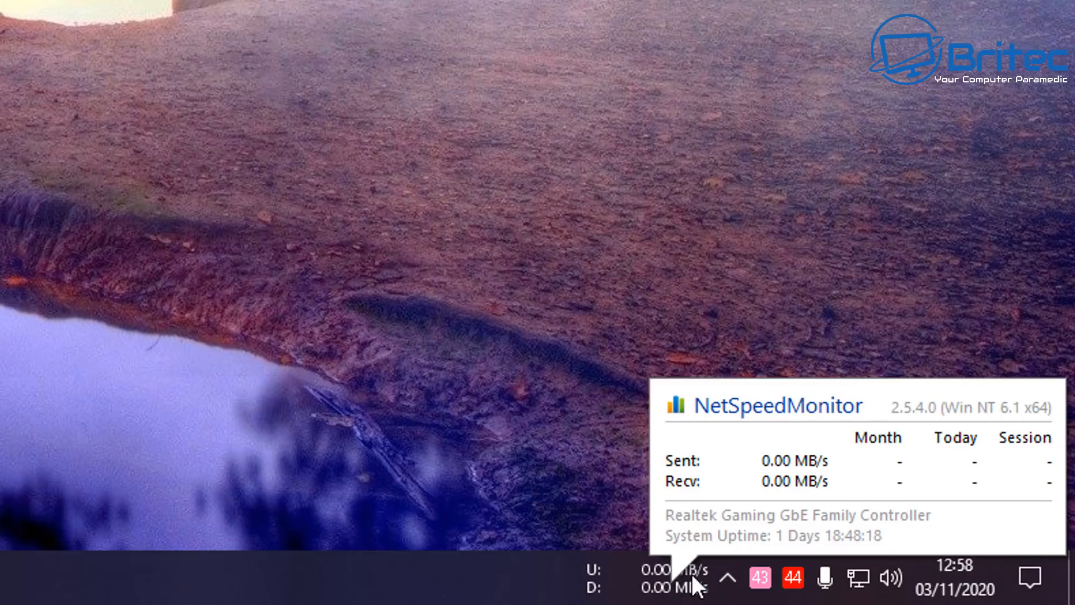
Choose the MS Outlook font for the taskbar speed text in the Layout settings
right_click(686, 577)
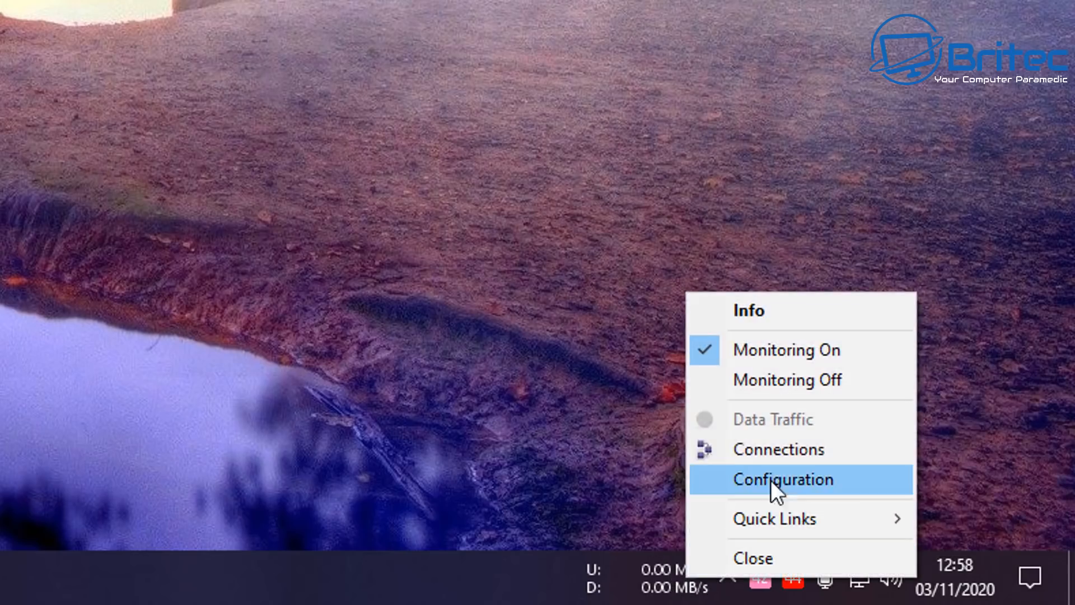
click(779, 478)
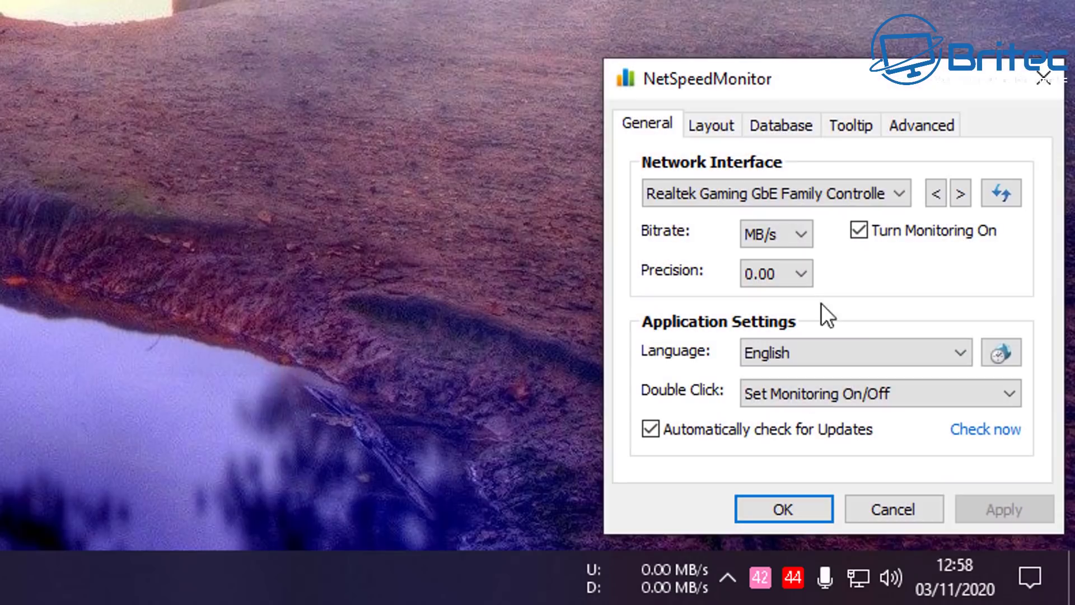
click(711, 126)
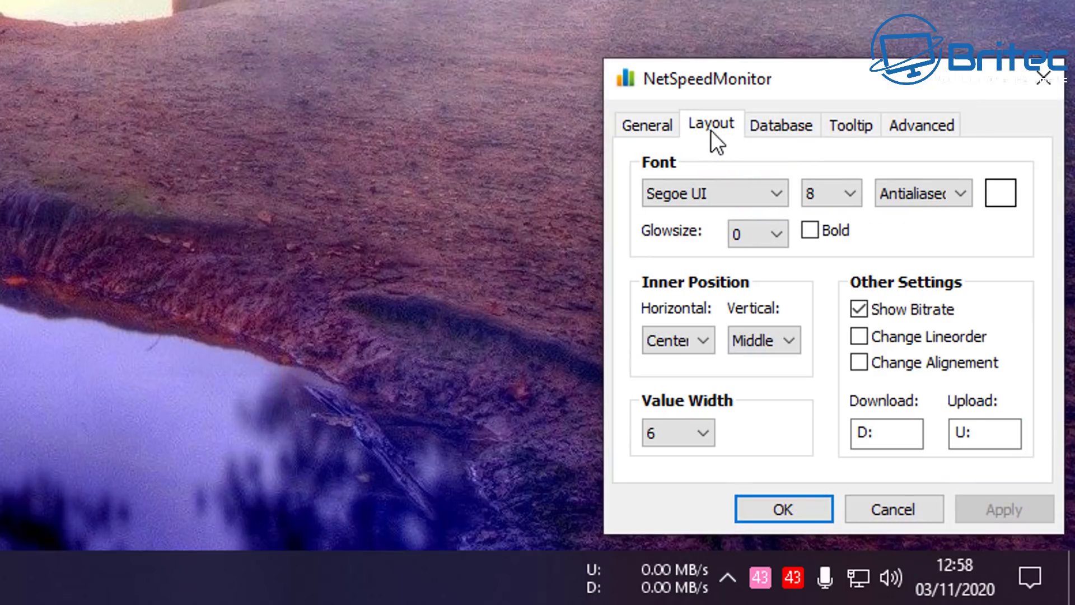
click(771, 195)
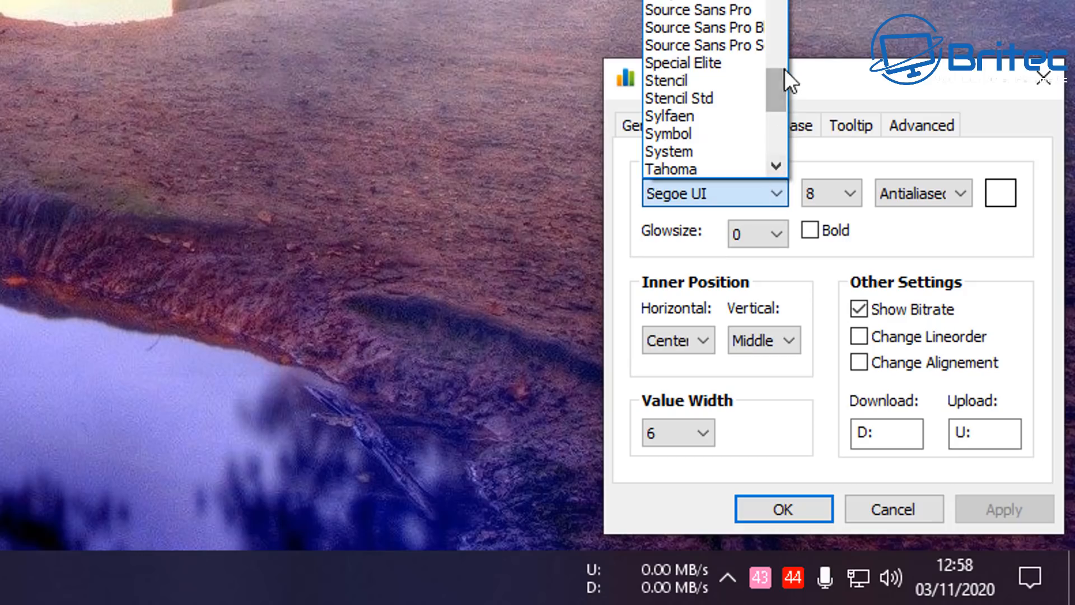
drag(782, 92, 801, 4)
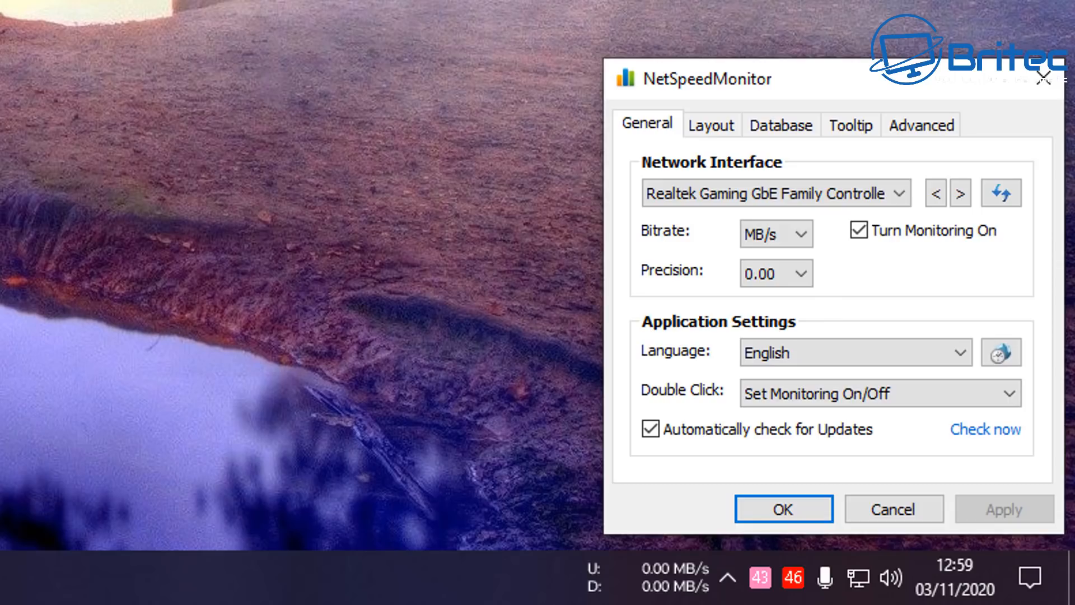
click(711, 125)
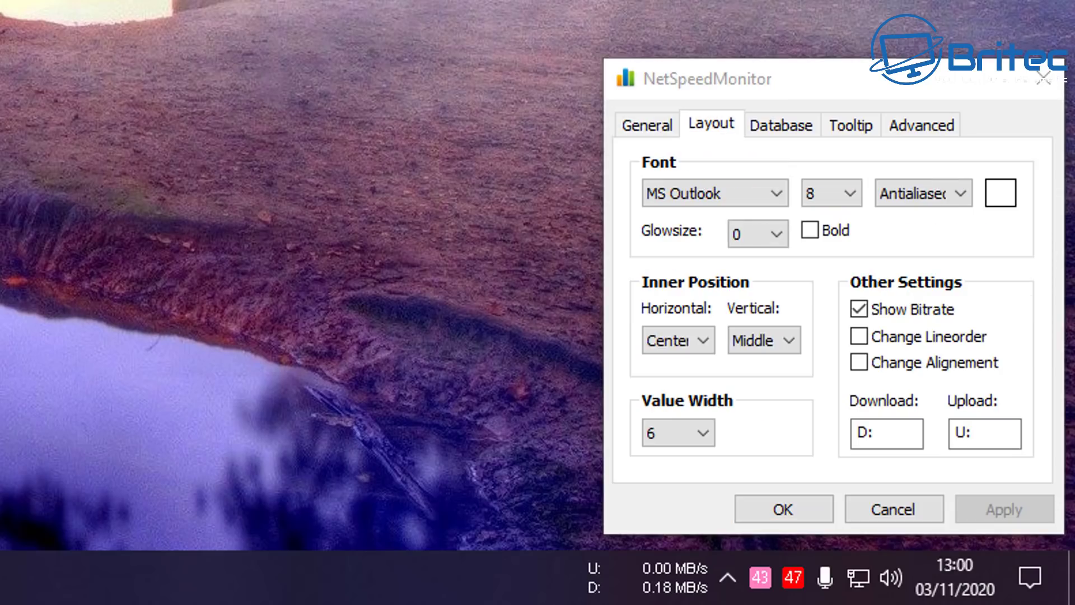
Set the speed text to size 9 and make it bold
click(853, 197)
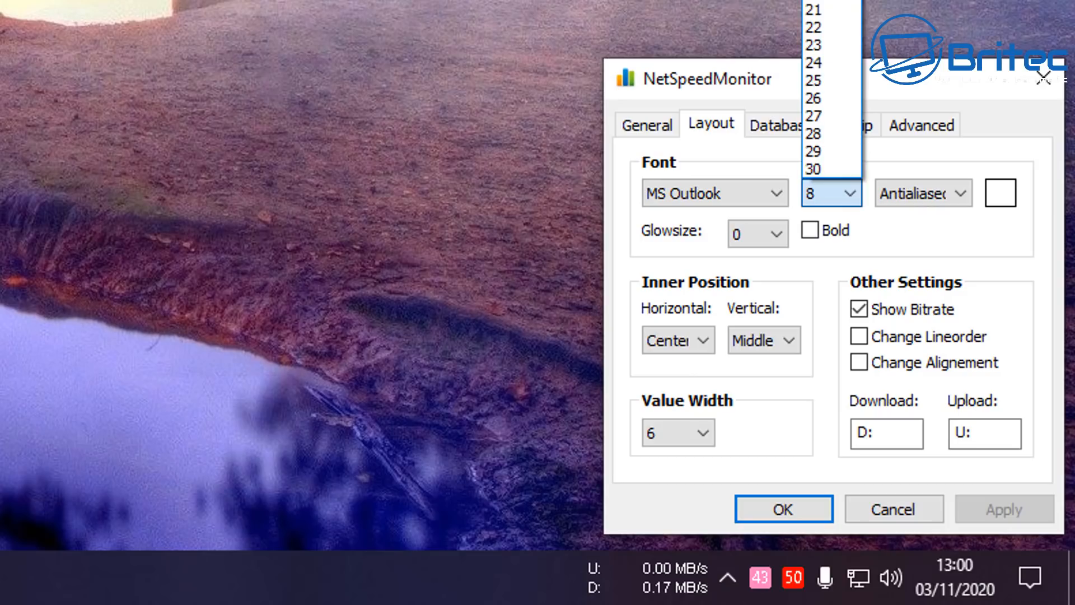
key(Down)
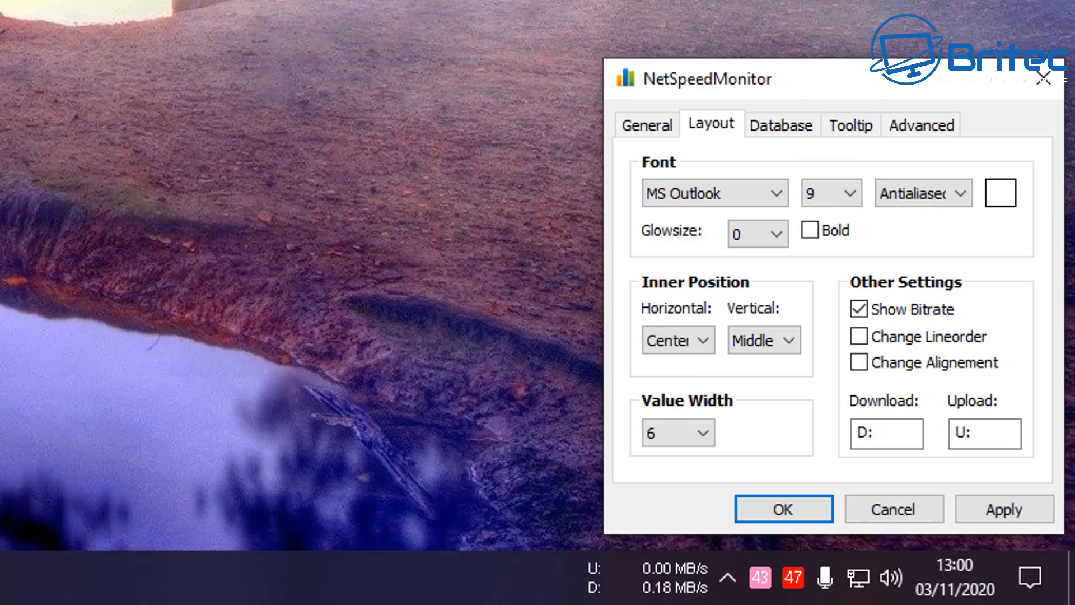
click(810, 233)
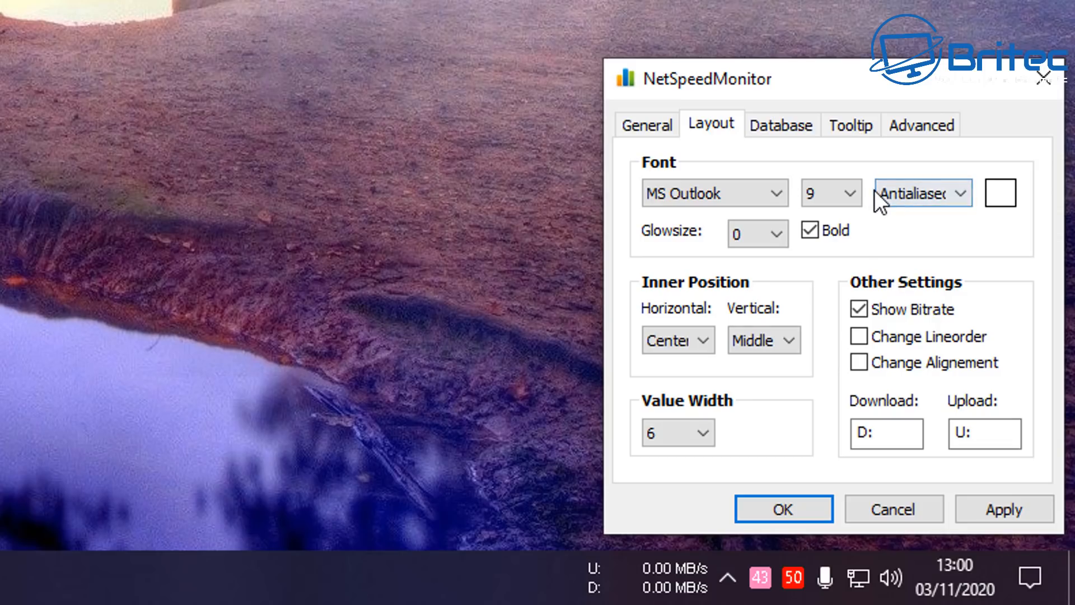
click(781, 125)
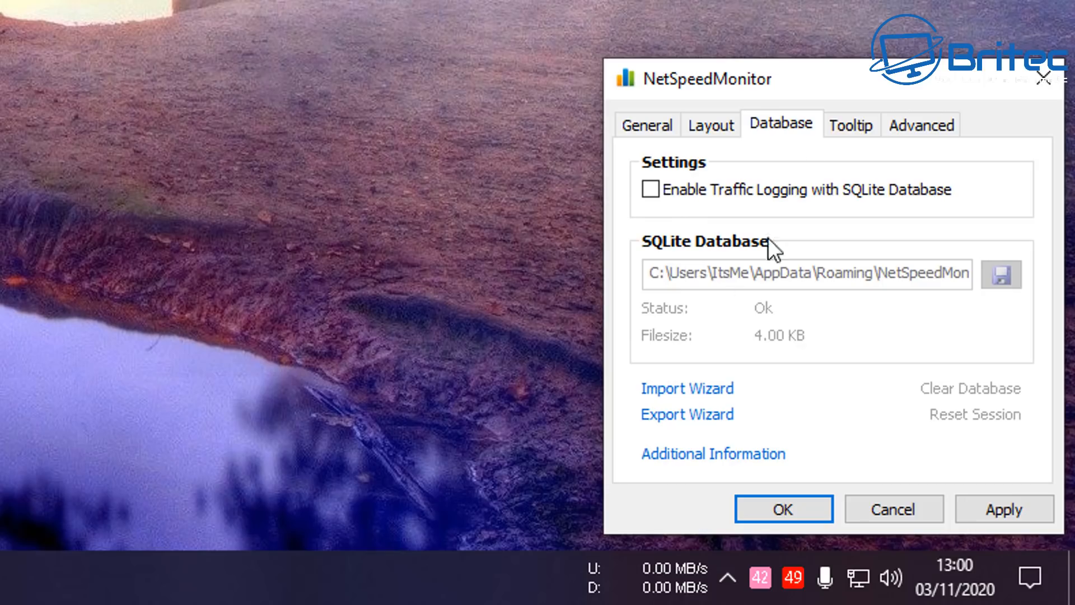
Review the Tooltip and Advanced pages, then close the configuration dialog
click(851, 125)
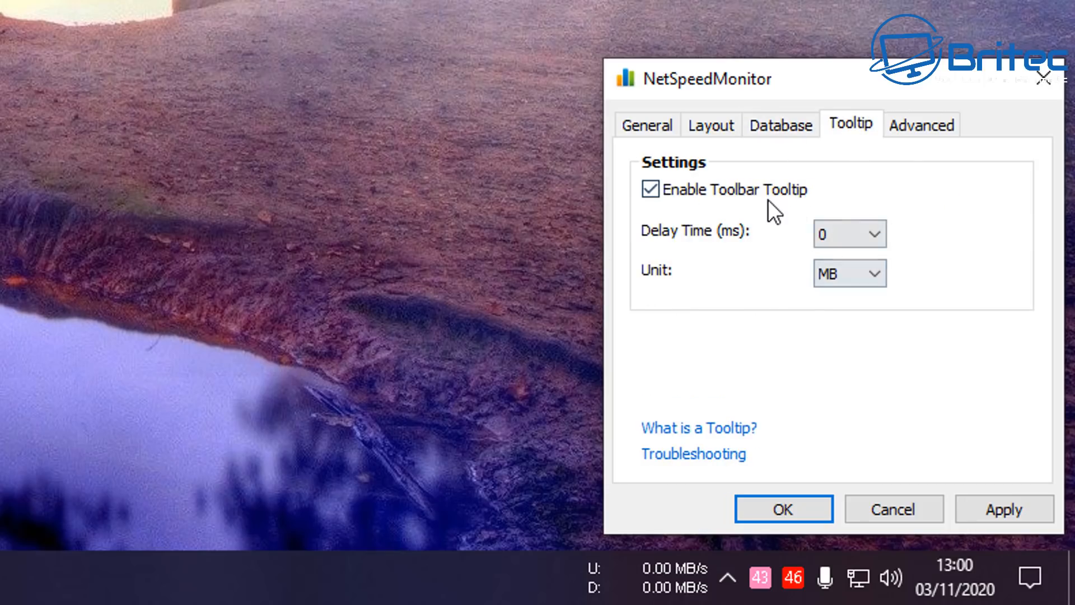
click(921, 125)
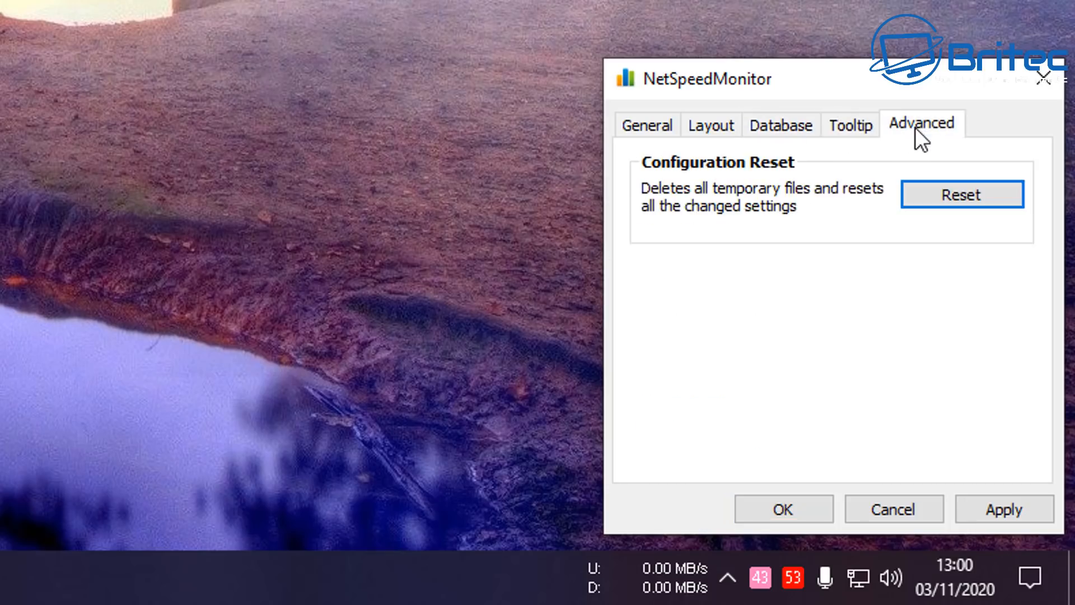
click(794, 508)
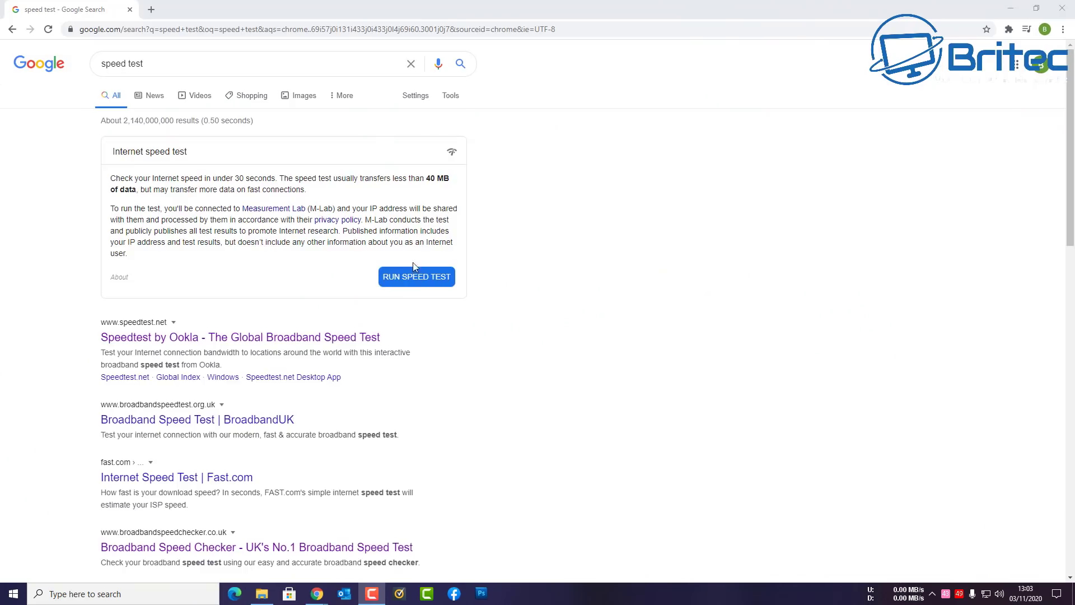
click(413, 276)
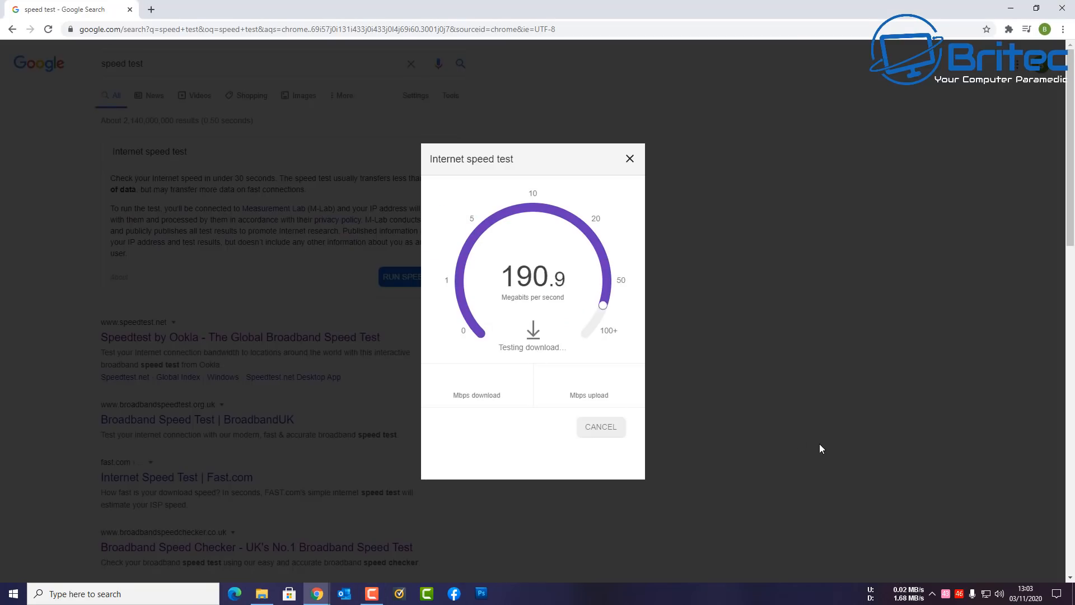